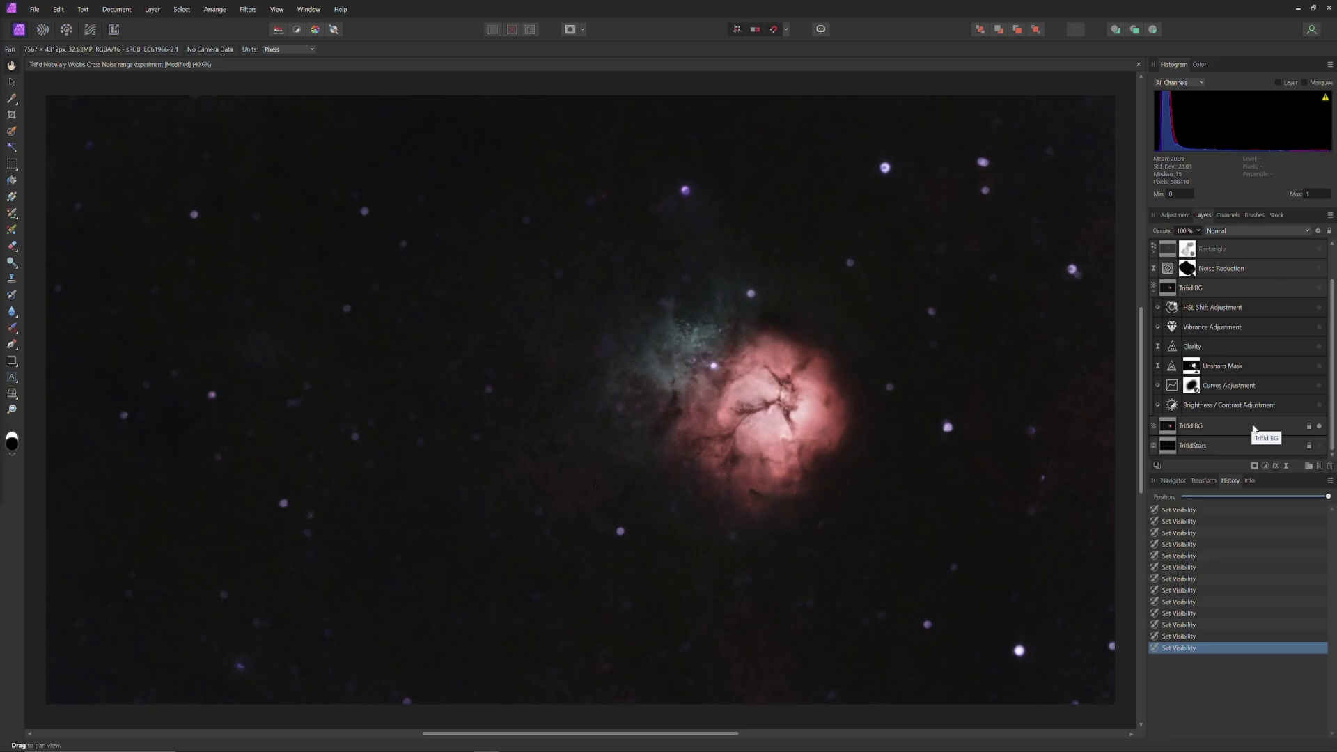
Use a 94.2 px Inpainting Brush on the Trifid BG layer to remove two sky spots.
click(12, 328)
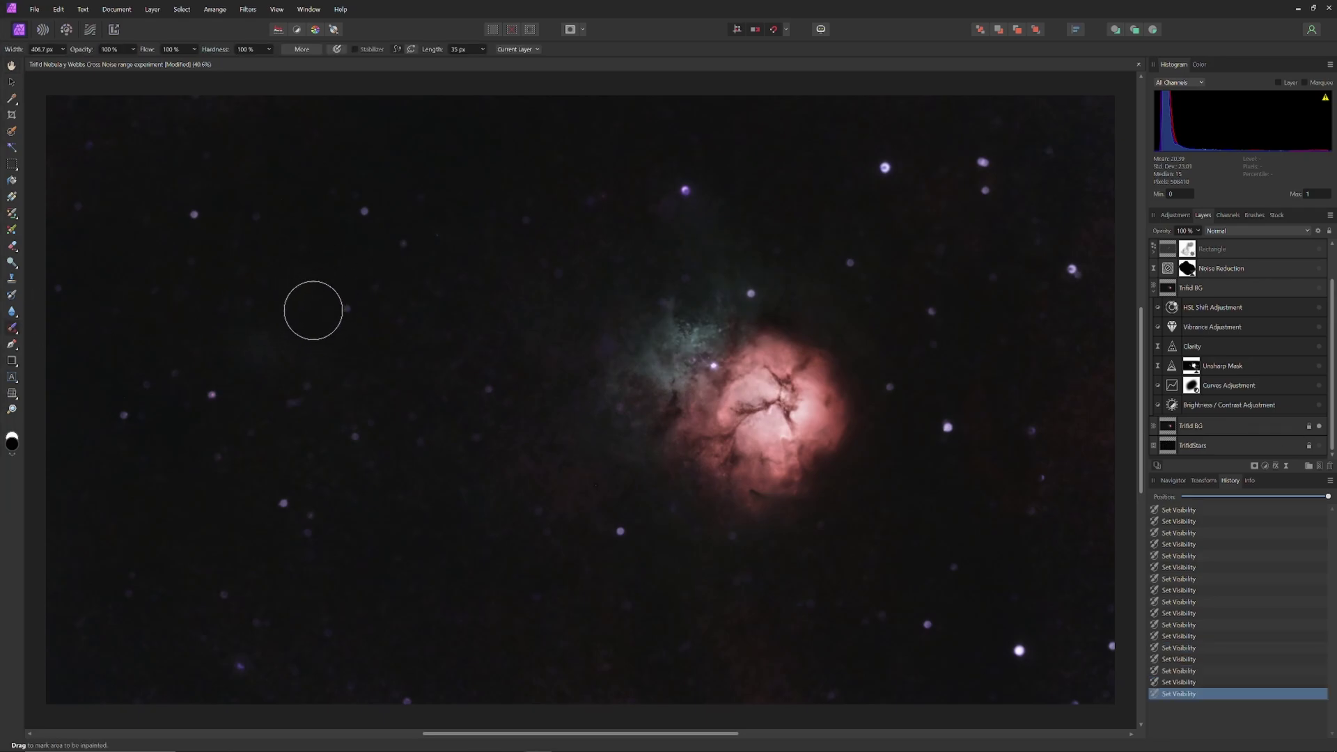
key(bracketleft)
key(bracketleft)
key(bracketleft)
key(bracketleft)
key(bracketleft)
key(bracketleft)
key(bracketleft)
key(bracketleft)
click(1246, 426)
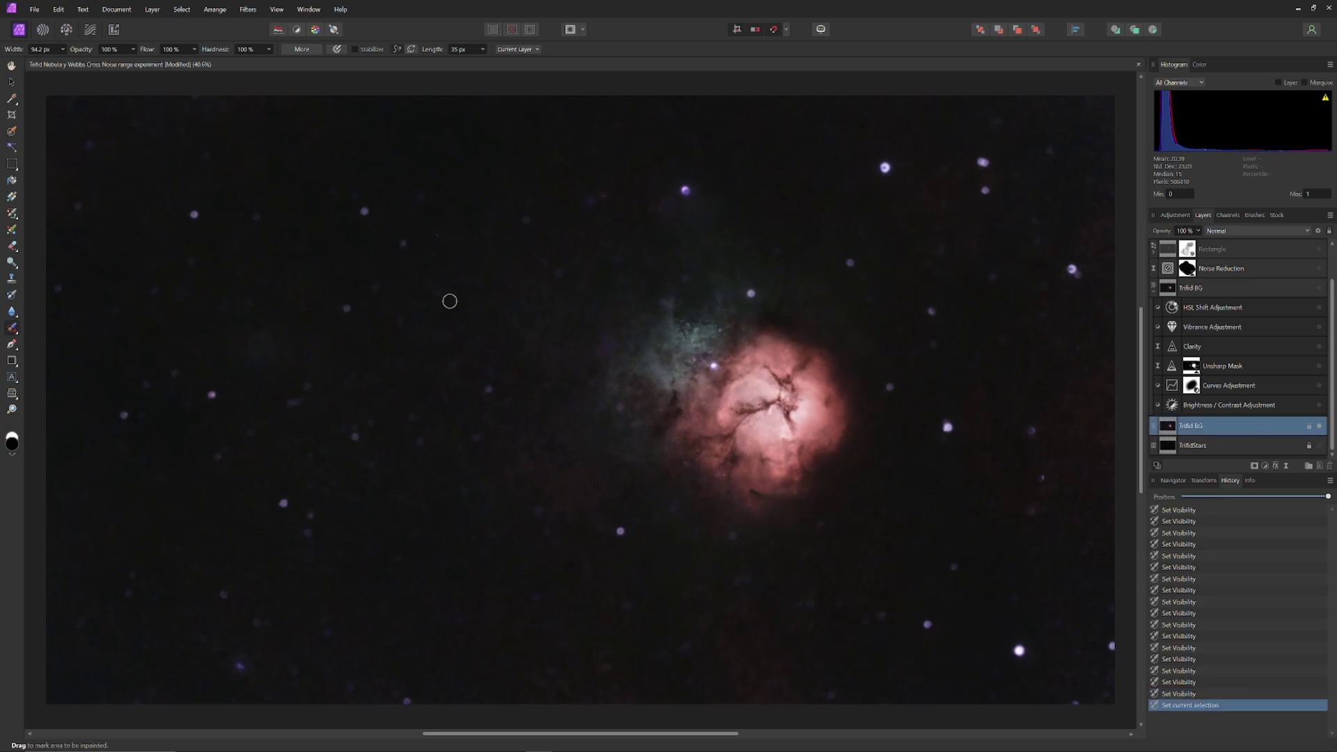
drag(358, 311, 345, 306)
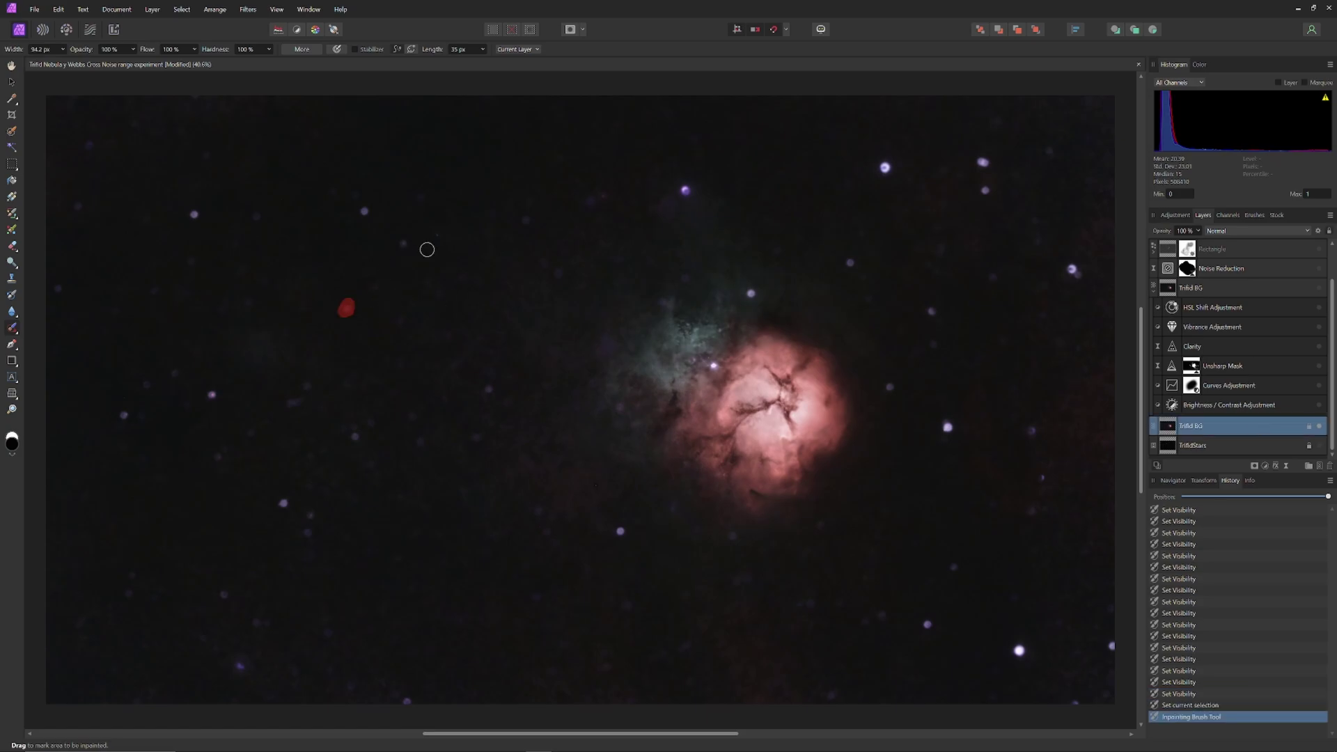
drag(362, 215, 367, 213)
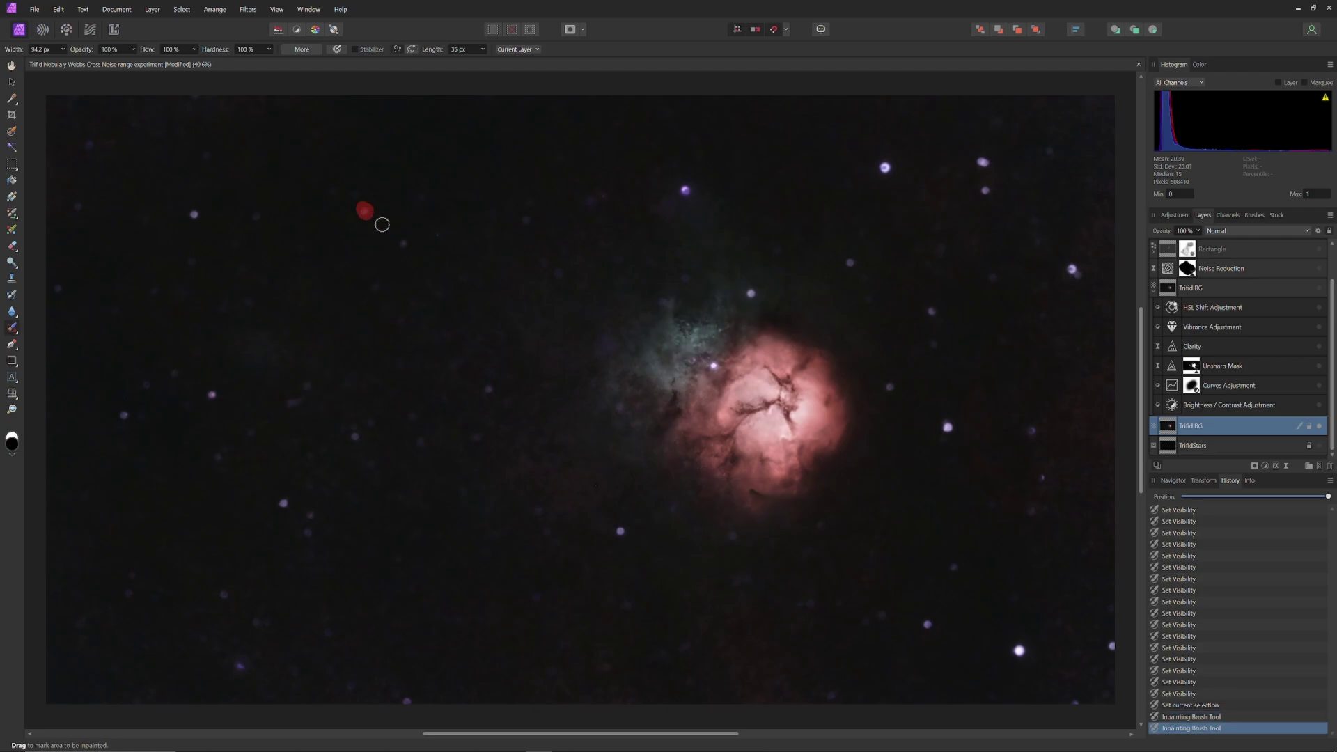
Inpaint four more small stars on the left side and view the Brightness / Contrast settings.
click(195, 213)
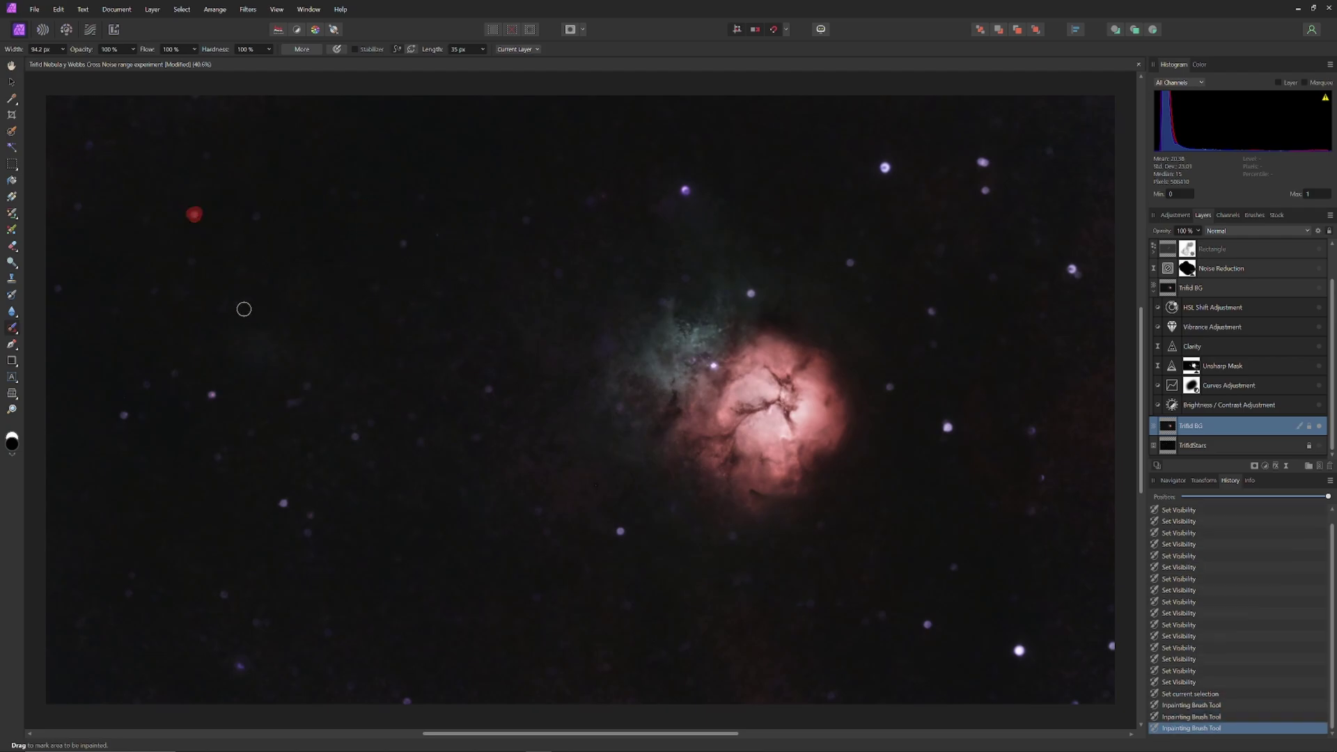
click(57, 285)
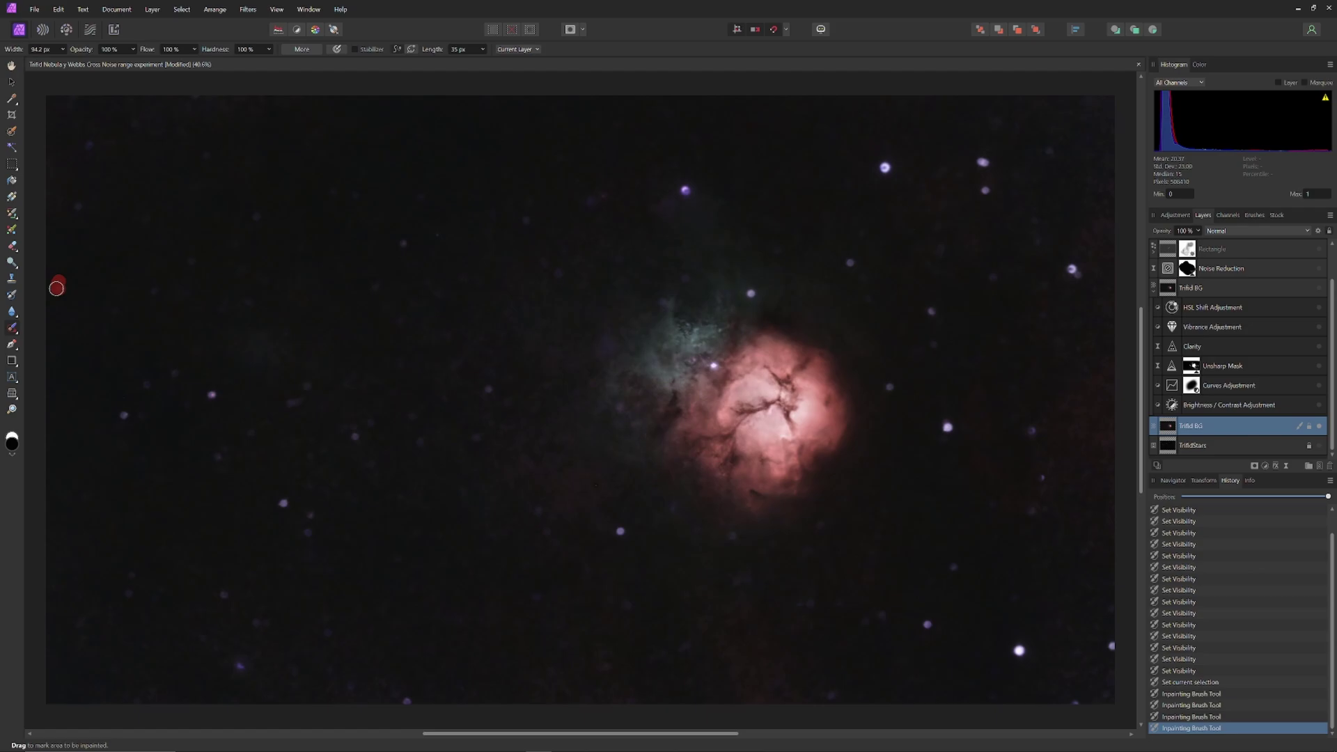
click(122, 415)
click(213, 393)
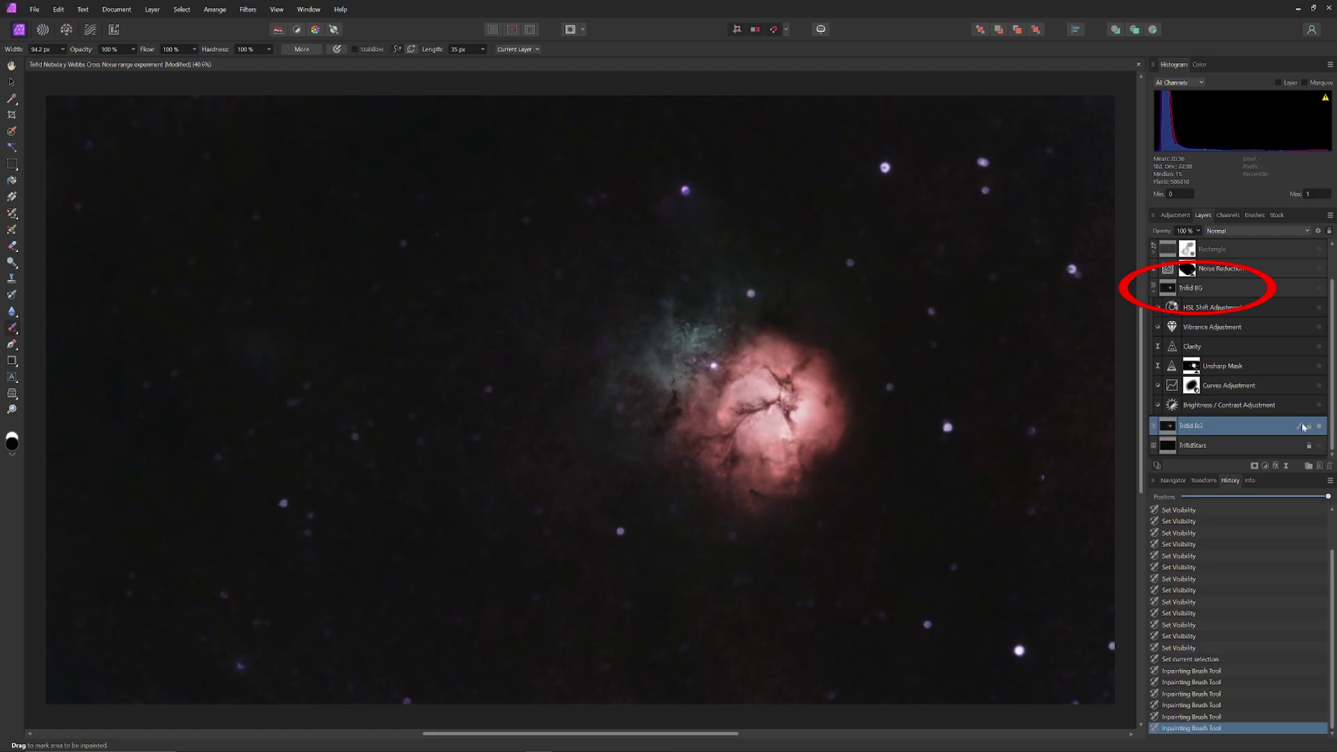
double_click(1172, 407)
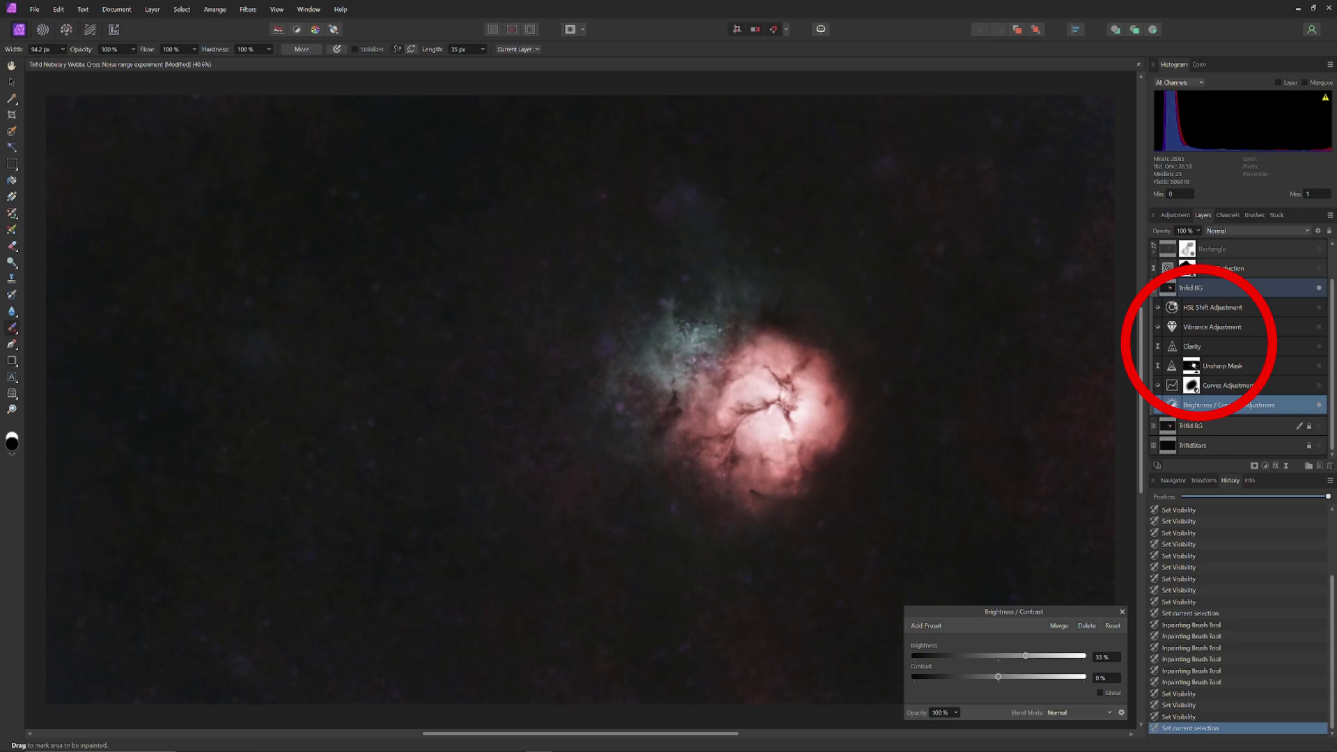
Review the Curves settings and turn the Curves adjustment on to brighten and redden the background.
click(1172, 388)
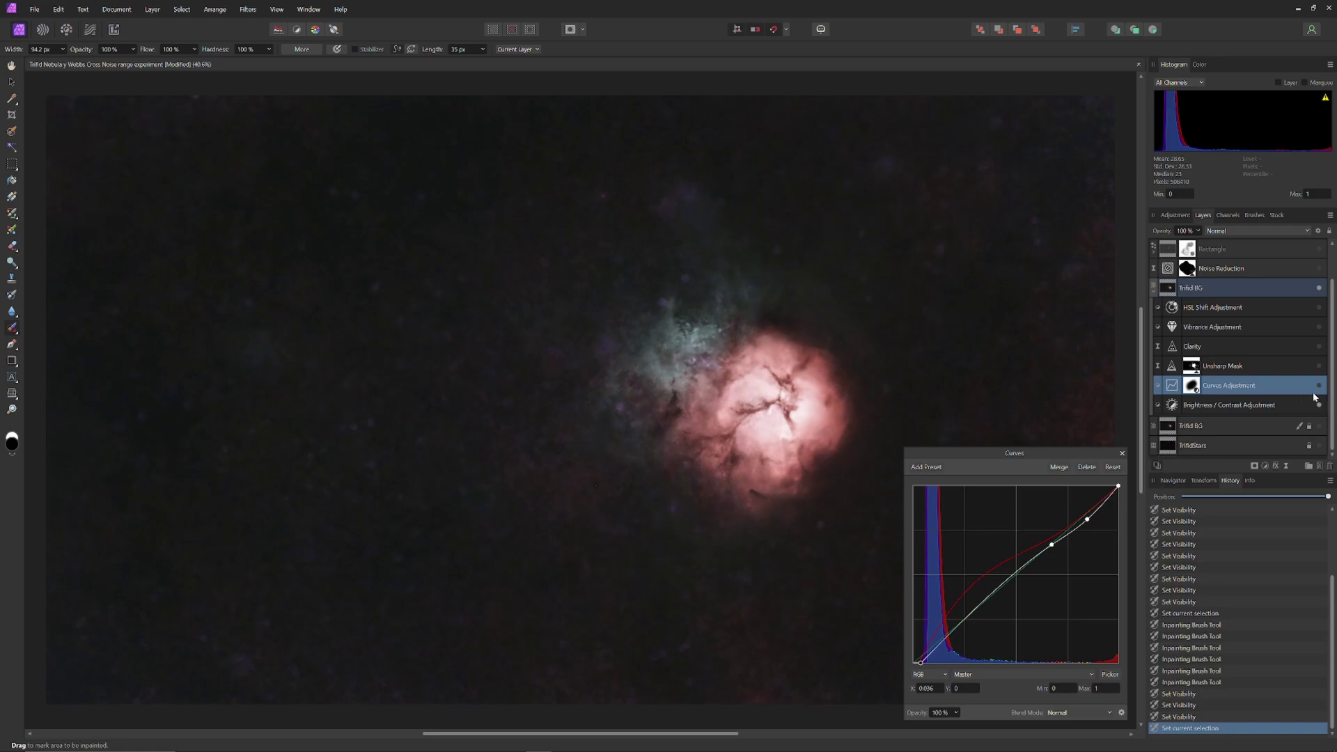
click(1320, 387)
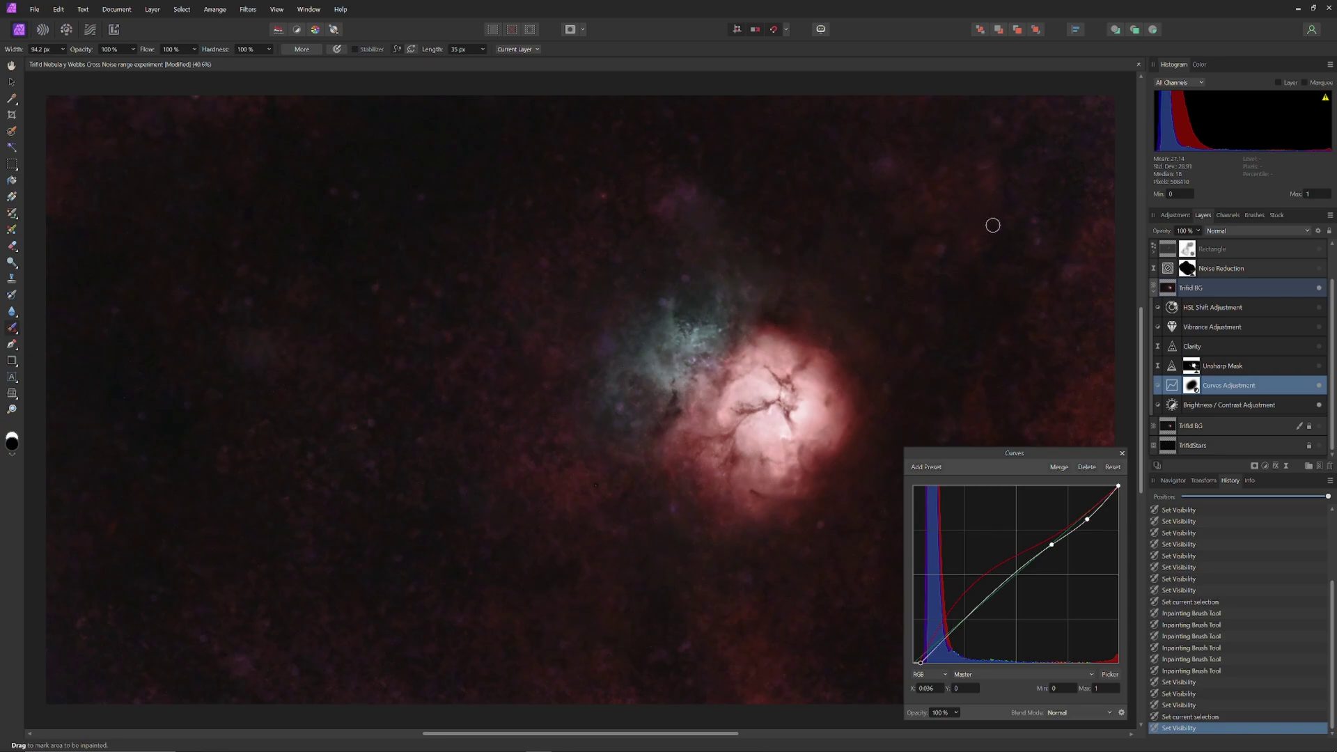
Review the Unsharp Mask, Clarity and Vibrance (100% vibrance) filter settings in turn.
click(1172, 366)
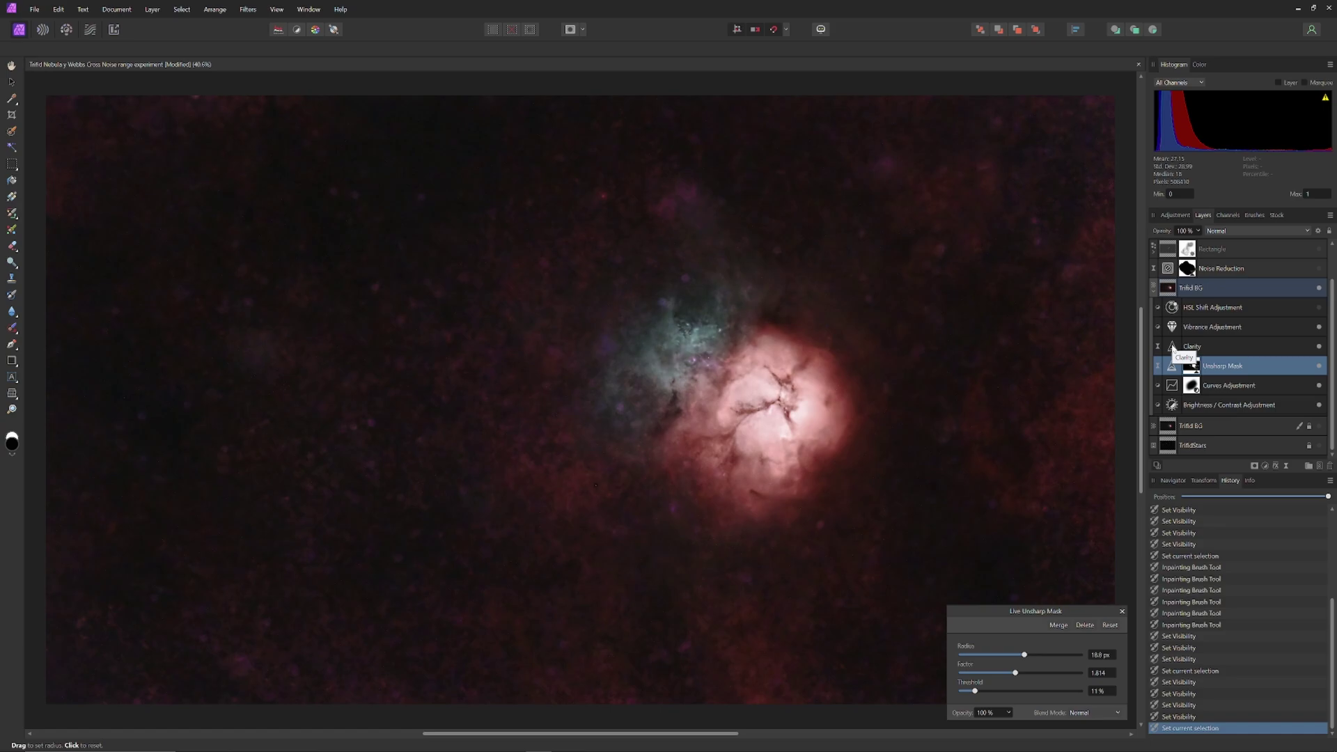
click(1173, 347)
click(1173, 347)
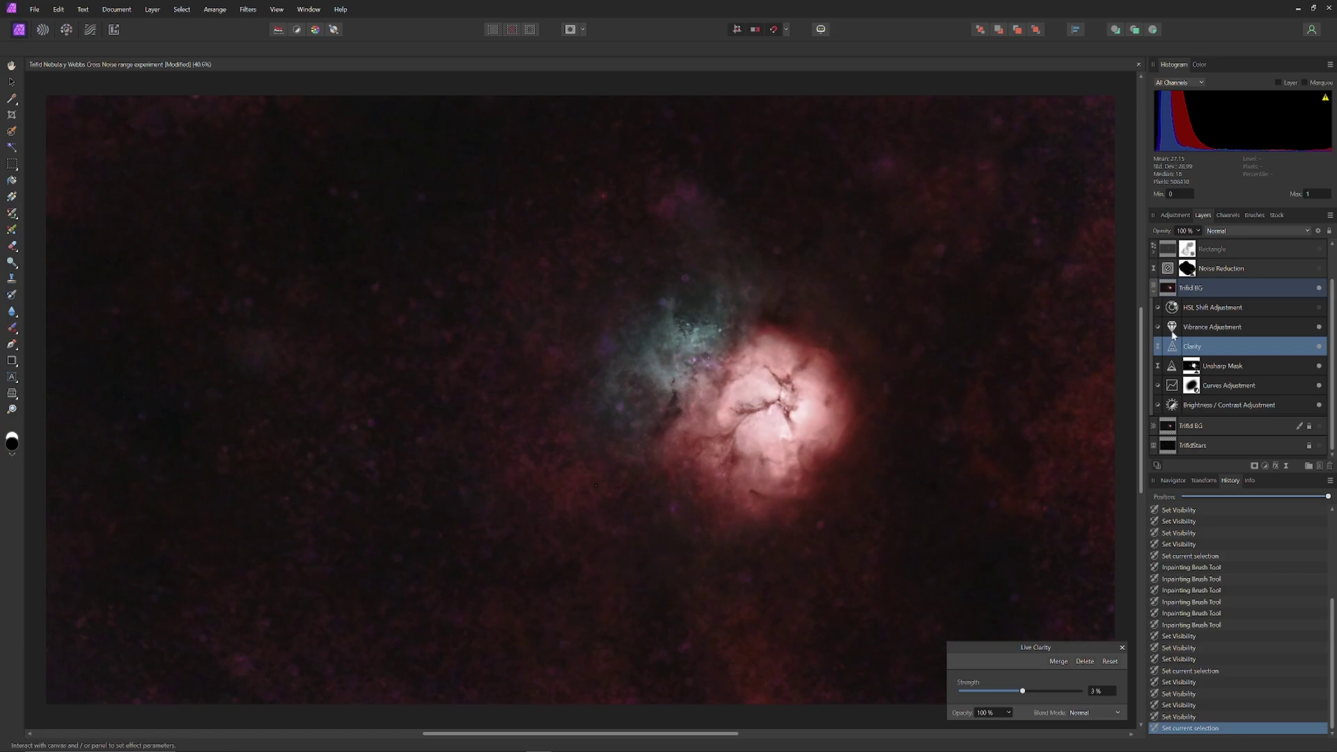
click(1173, 328)
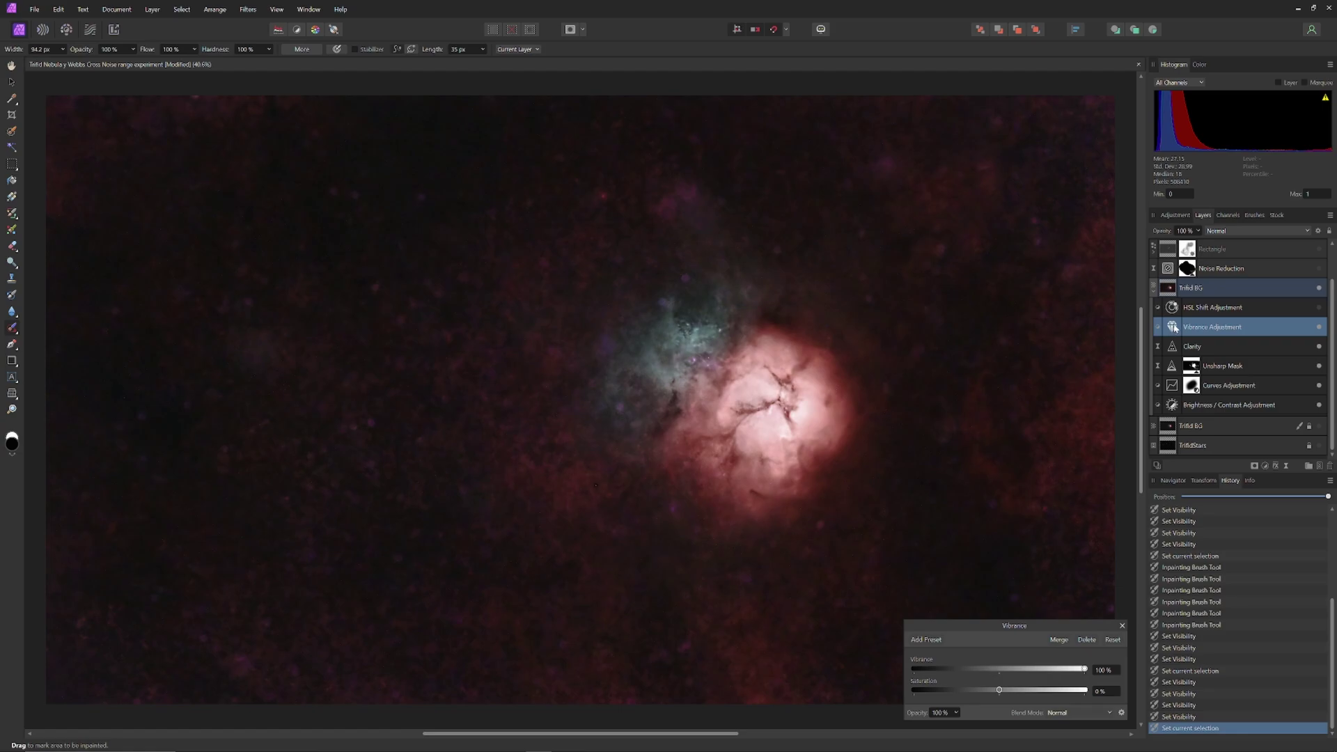
Compare the HSL Shift adjustment on and off, review its settings, and leave it enabled.
click(1320, 307)
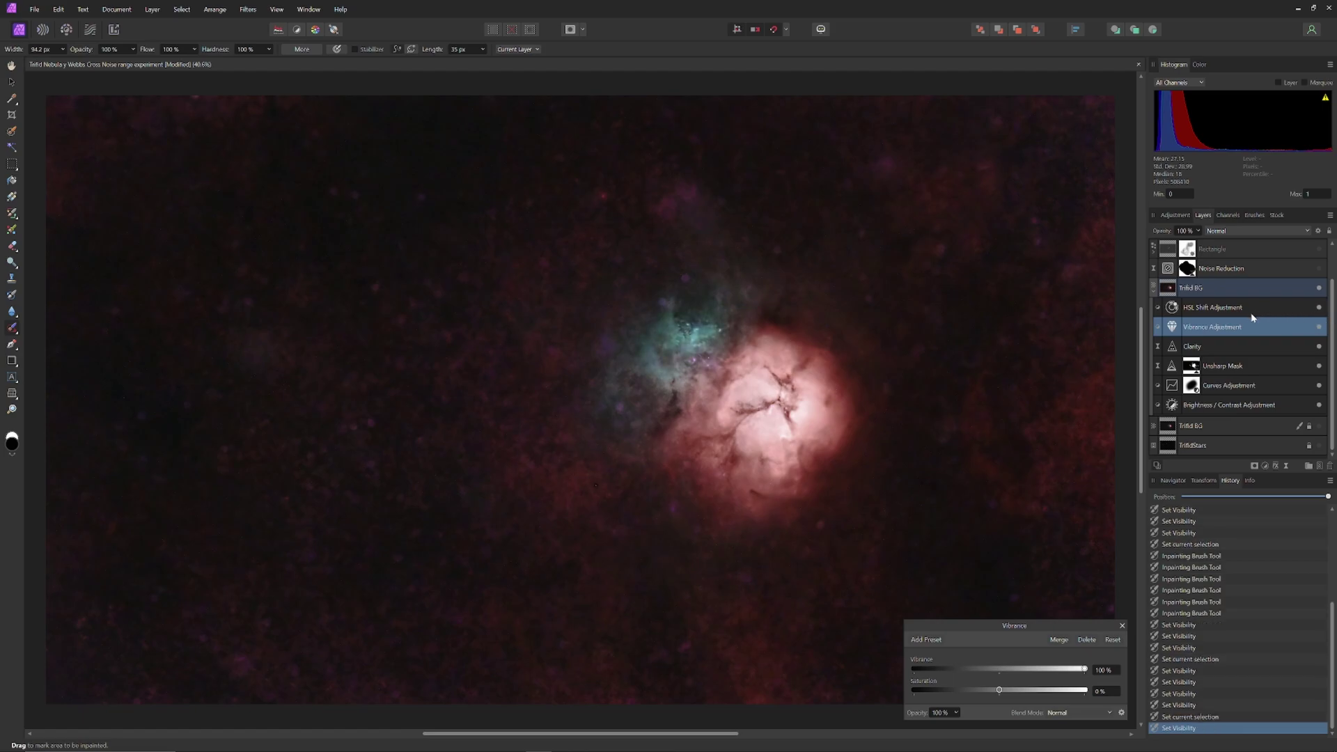
click(1320, 308)
double_click(1194, 310)
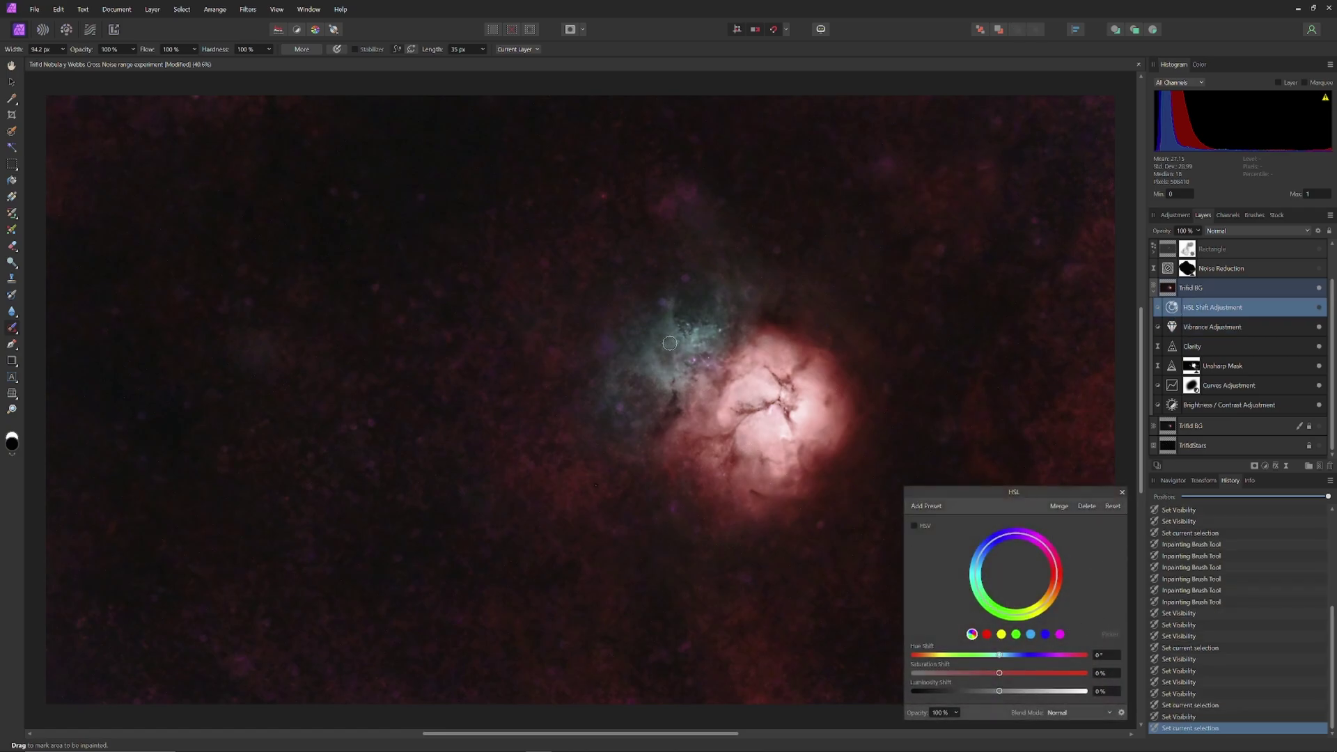
click(1319, 309)
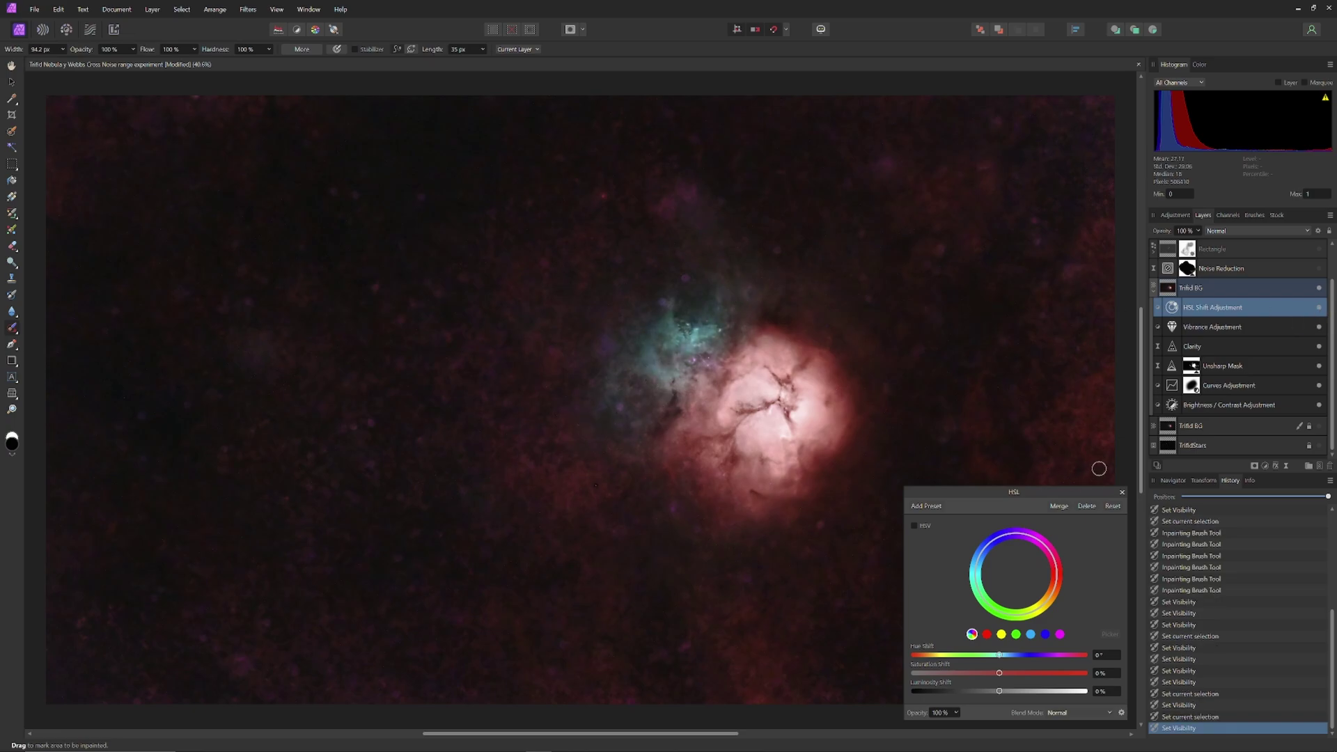
click(1121, 492)
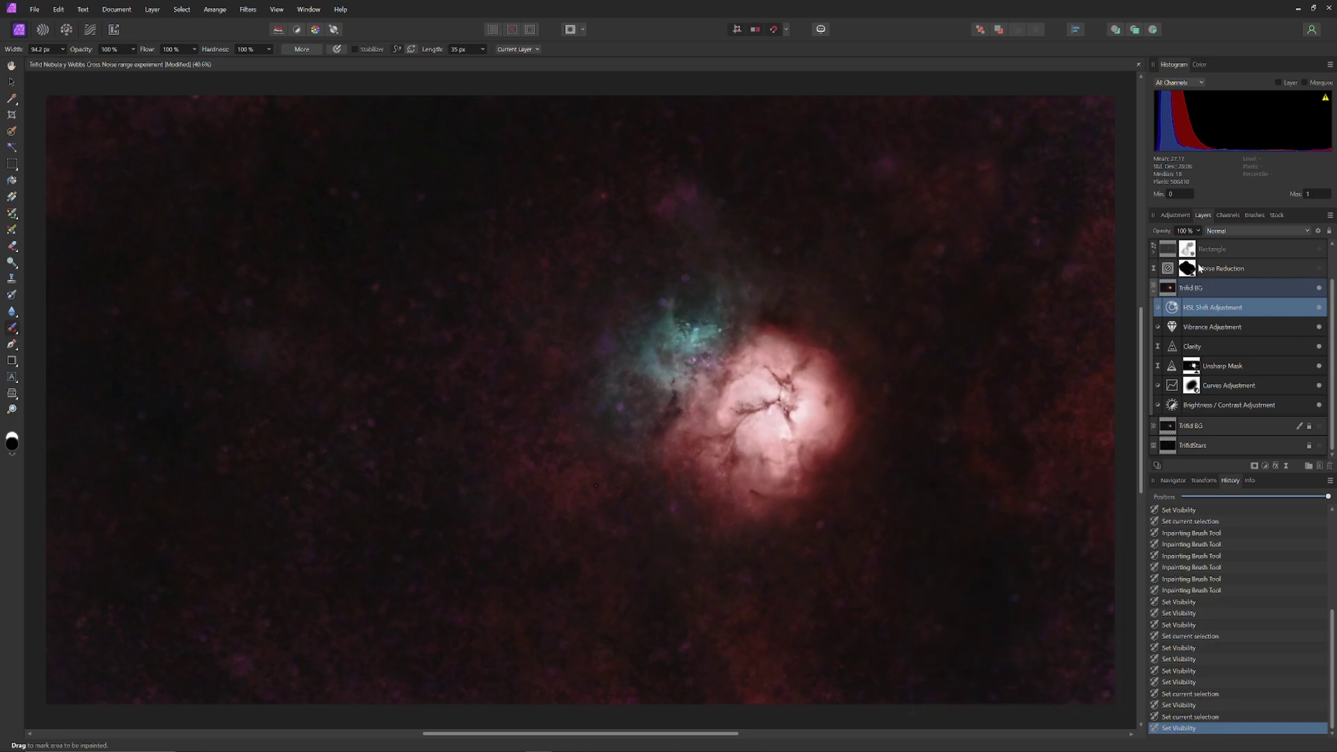
Fit the image to the window and view the Noise Reduction Live Denoise settings (100% luminance, 50% detail).
scroll(1263, 332, up, 2)
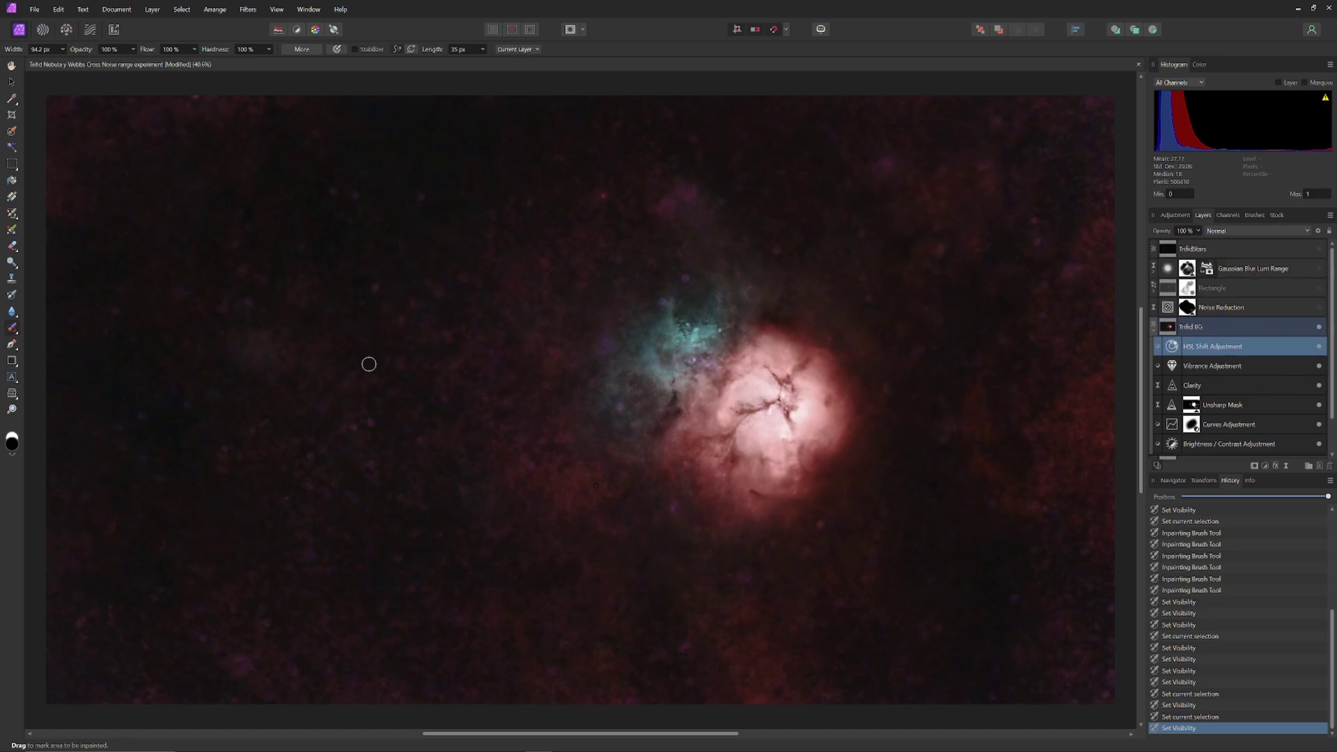
scroll(557, 240, up, 6)
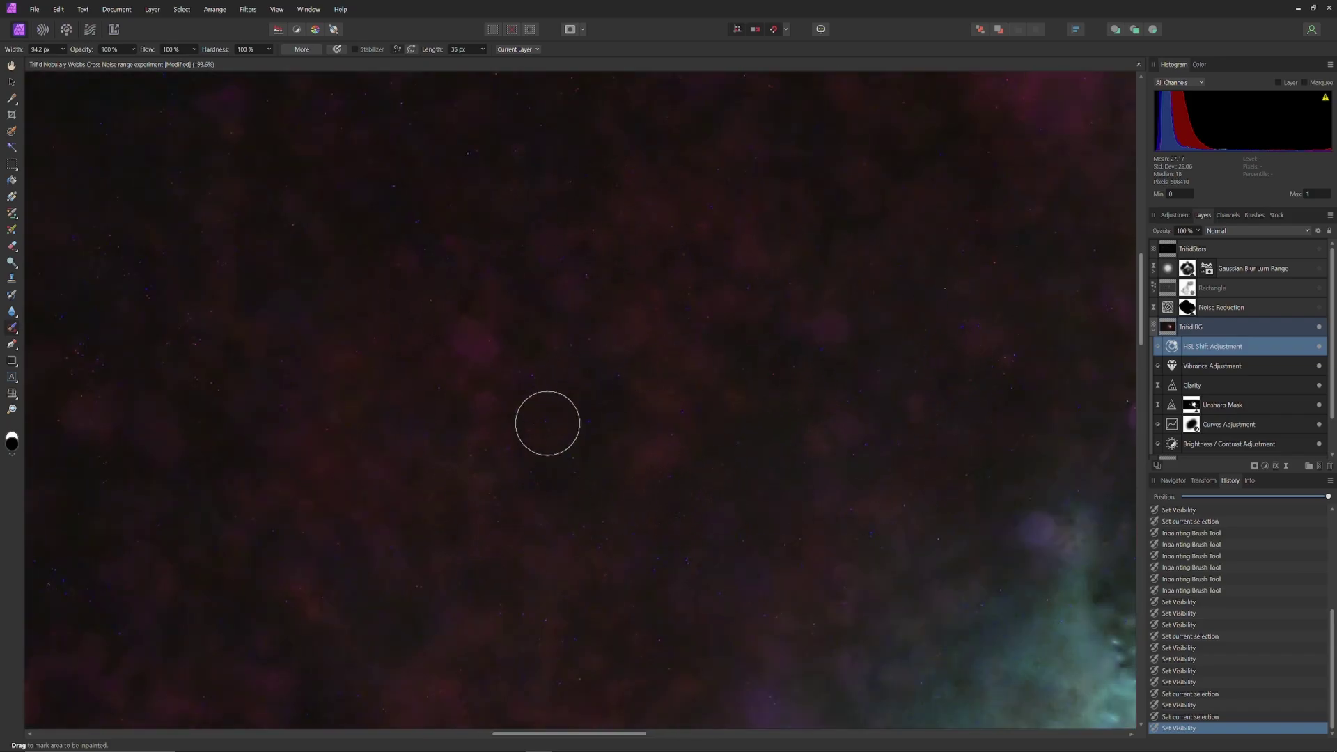
scroll(652, 487, down, 5)
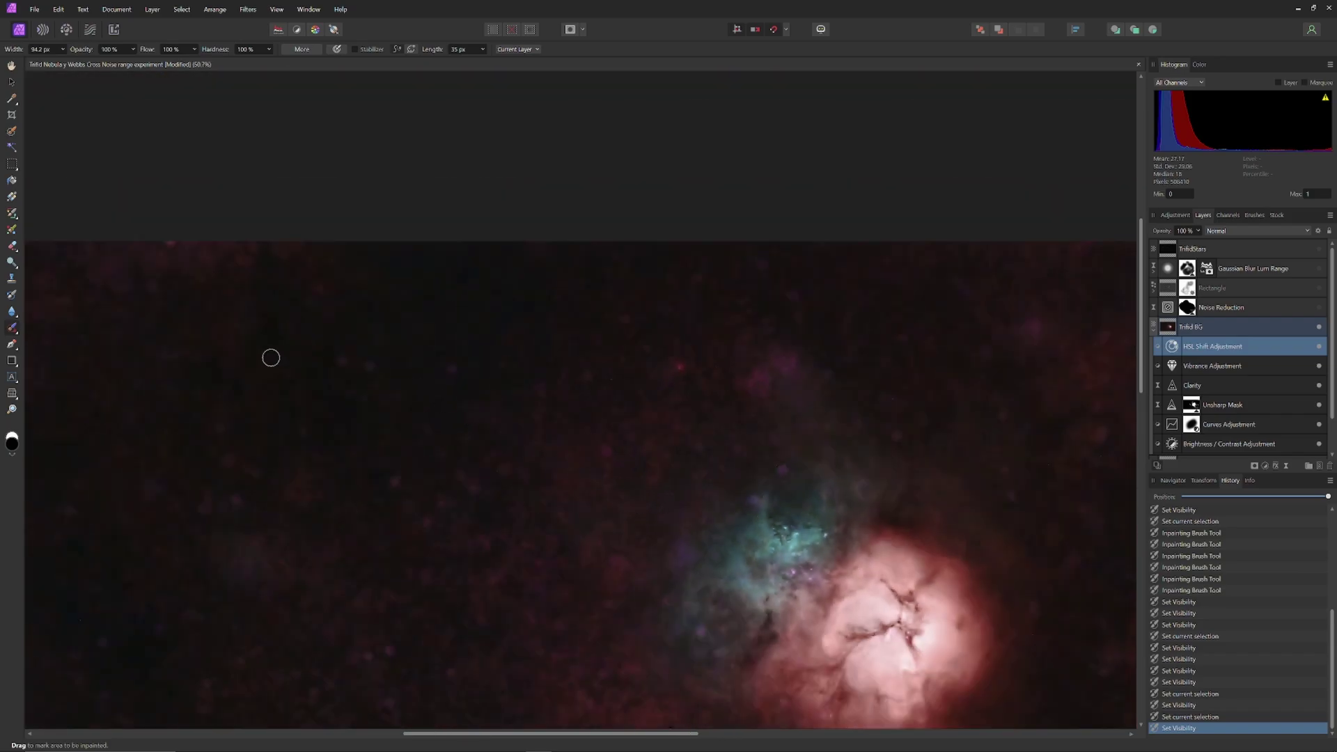
double_click(11, 65)
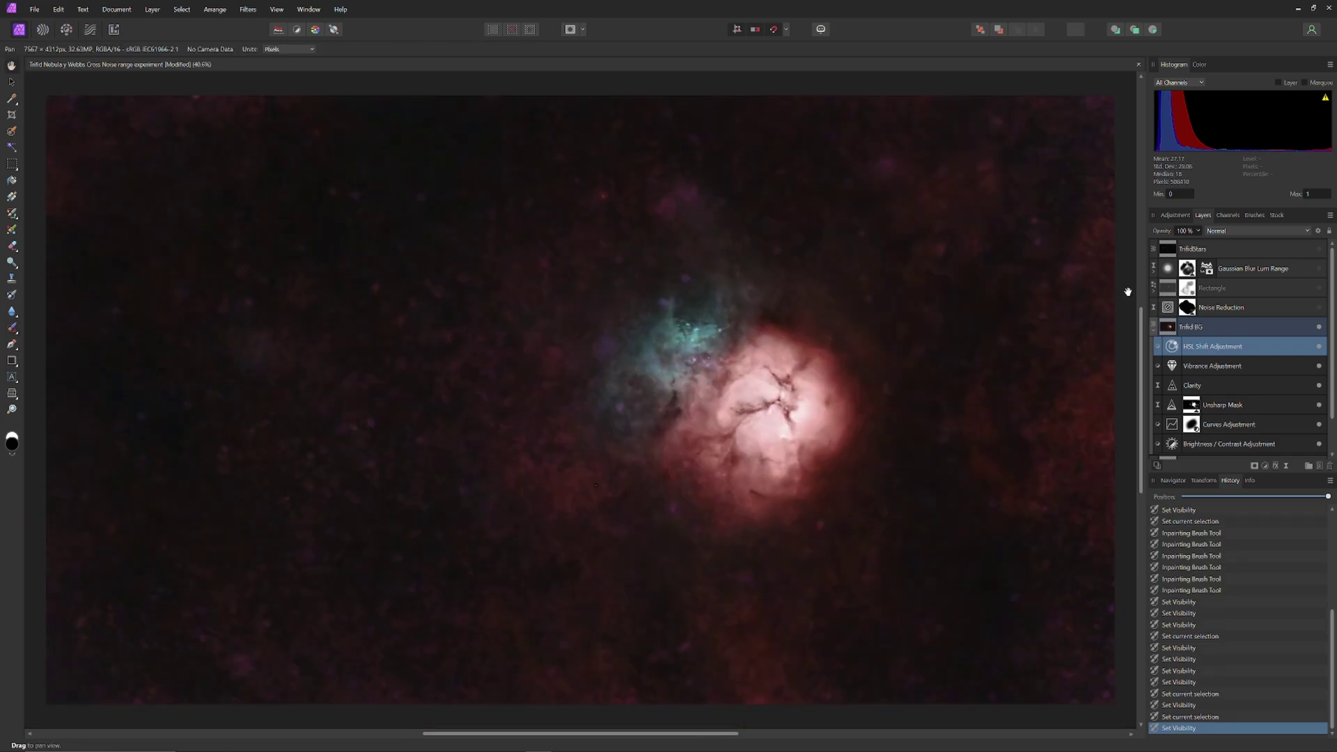
scroll(1128, 291, up, 3)
click(1168, 307)
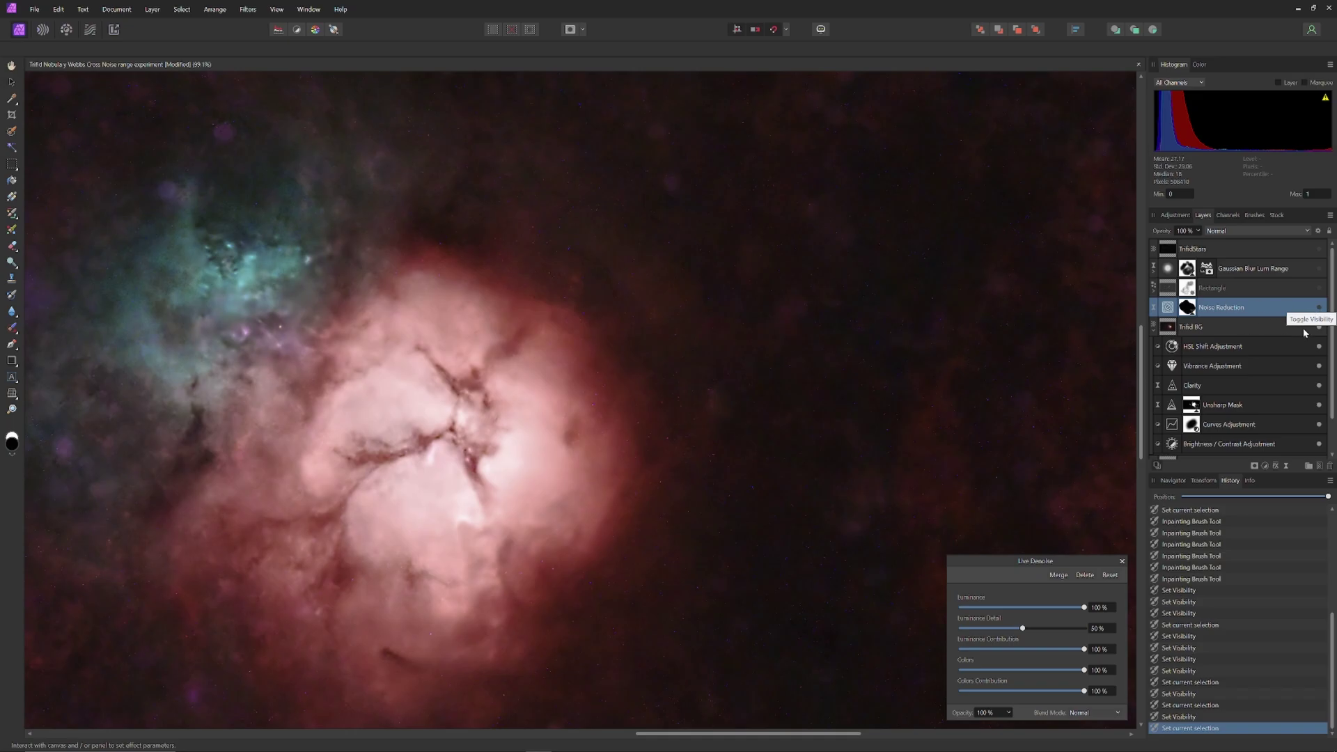
Compare the Noise Reduction layer on and off and shrink the erase brush to about 848 px.
click(1319, 310)
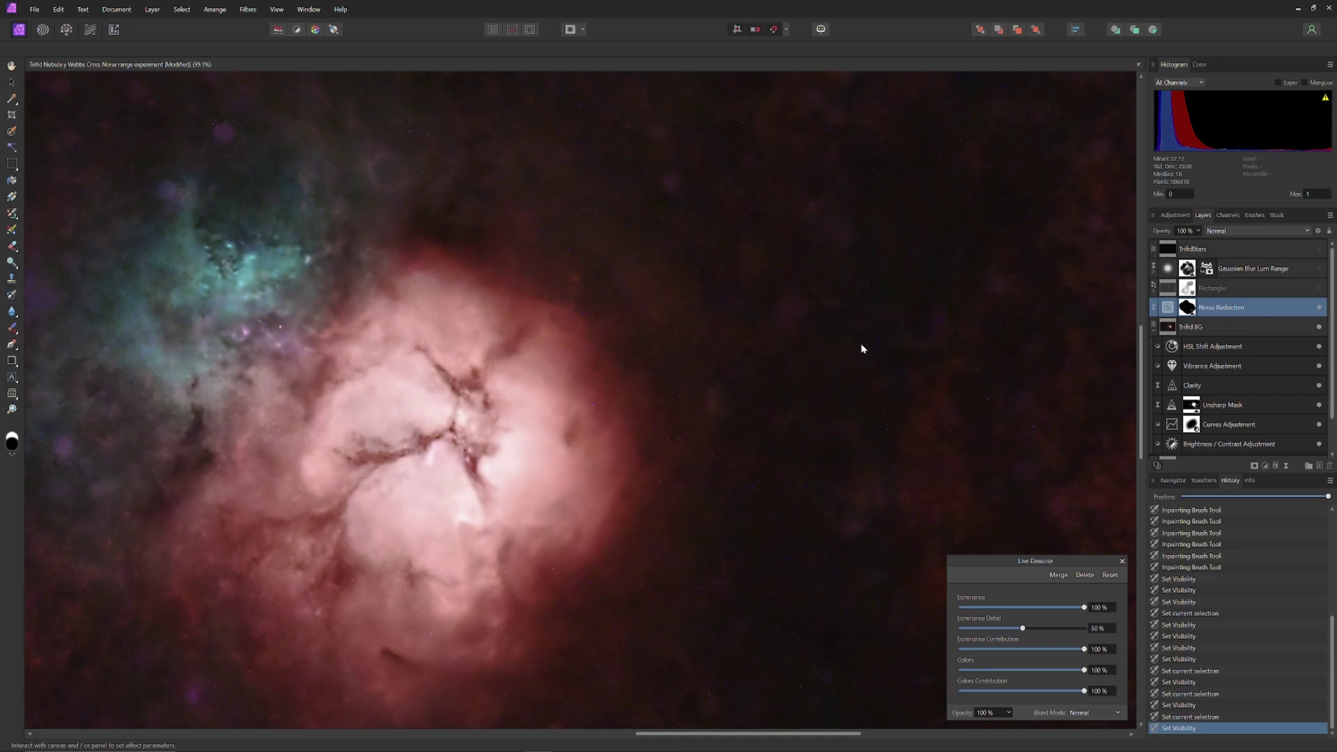
click(12, 246)
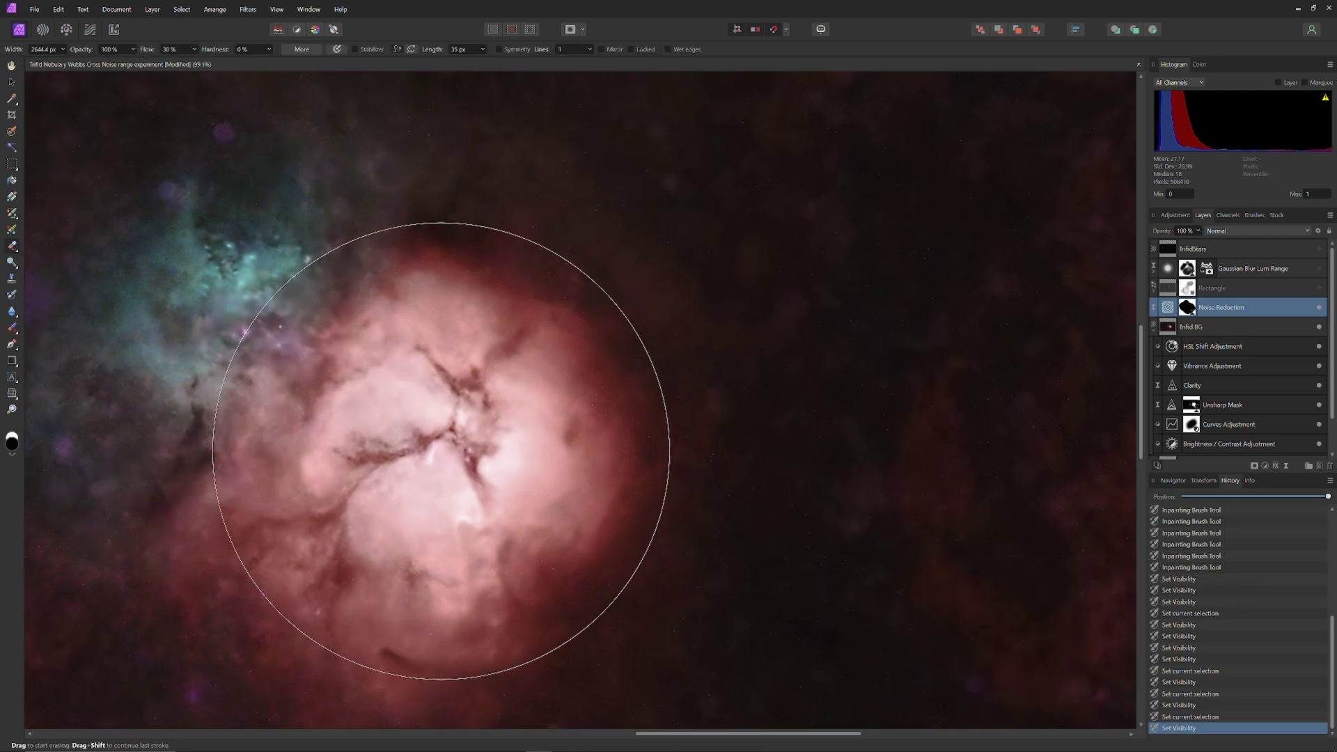
key(bracketleft)
key(bracketleft)
key(bracketleft)
key(bracketleft)
key(bracketleft)
key(bracketleft)
key(bracketleft)
key(bracketleft)
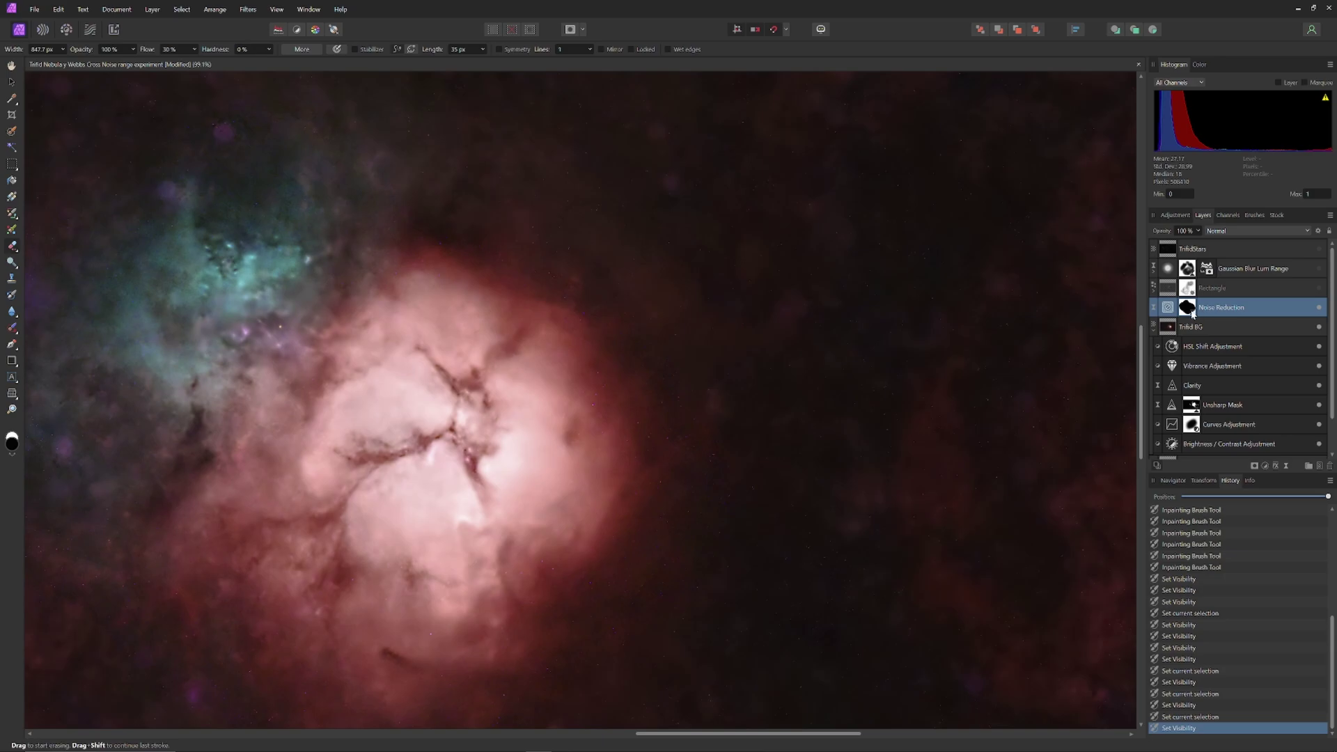
Review the Noise Reduction layer's Live Denoise settings and close the dialog unchanged.
double_click(1193, 313)
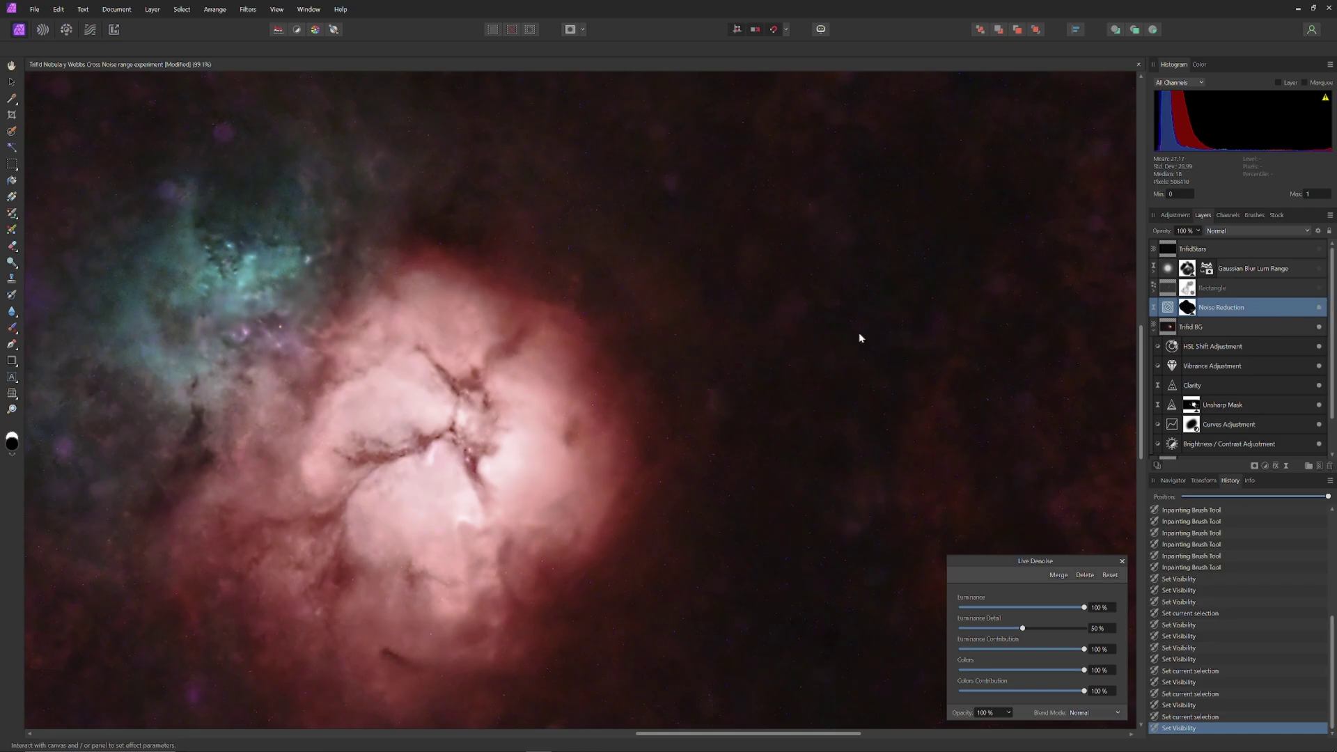
click(1122, 562)
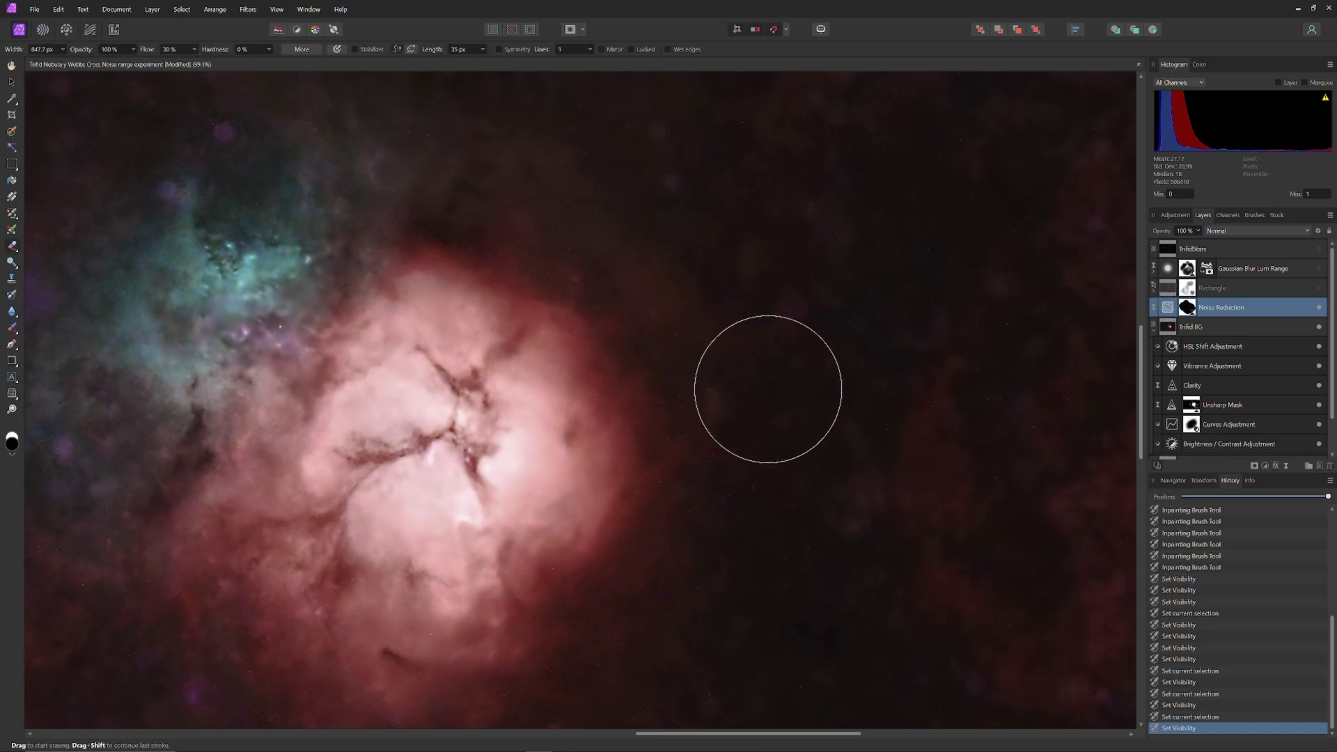
scroll(768, 388, down, 3)
scroll(653, 397, up, 3)
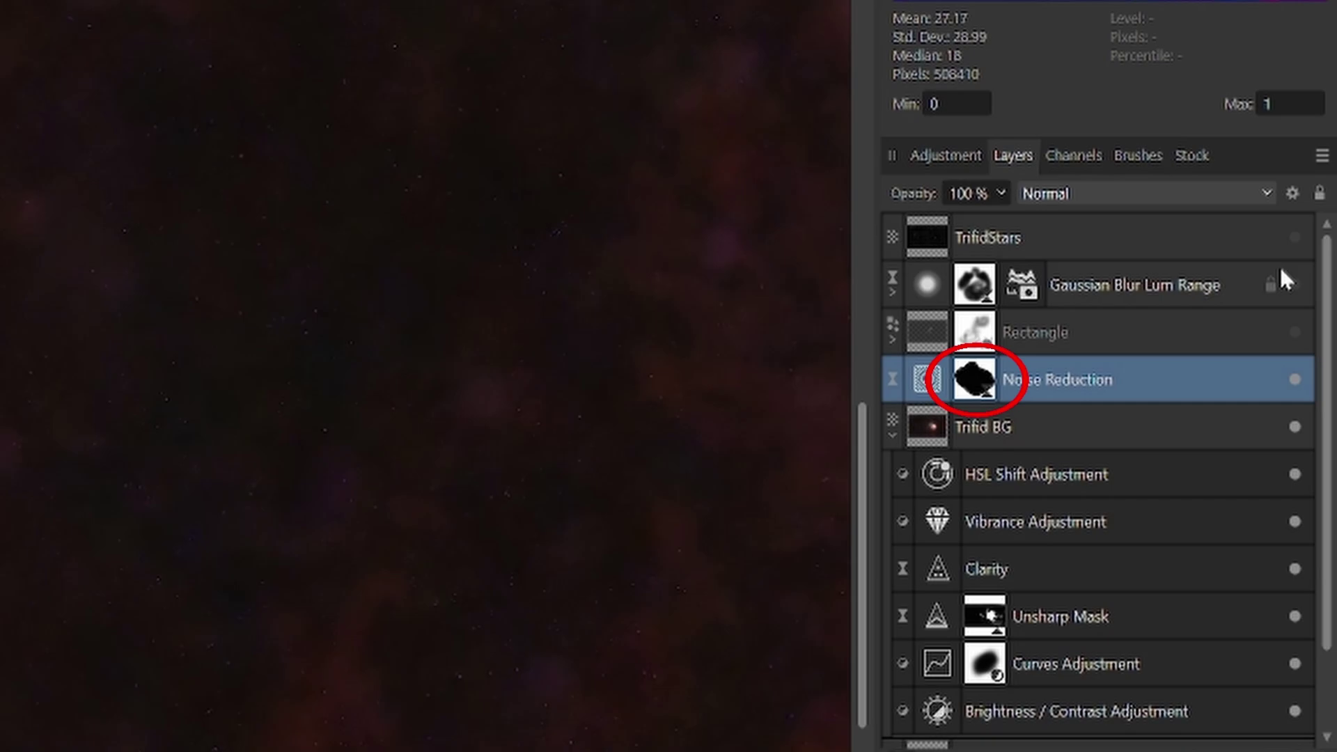
Hide the Rectangle overlay and set its opacity to 62% after trying 100%.
click(1288, 333)
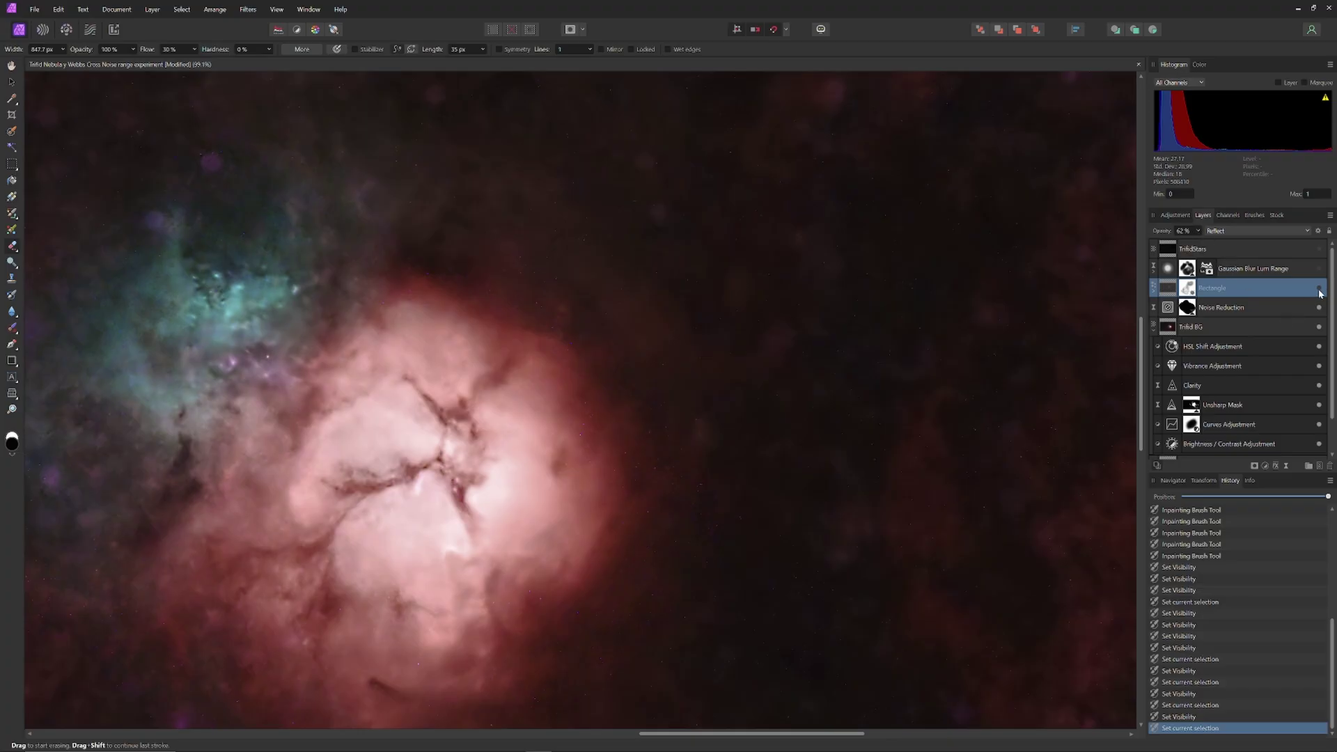
click(1320, 290)
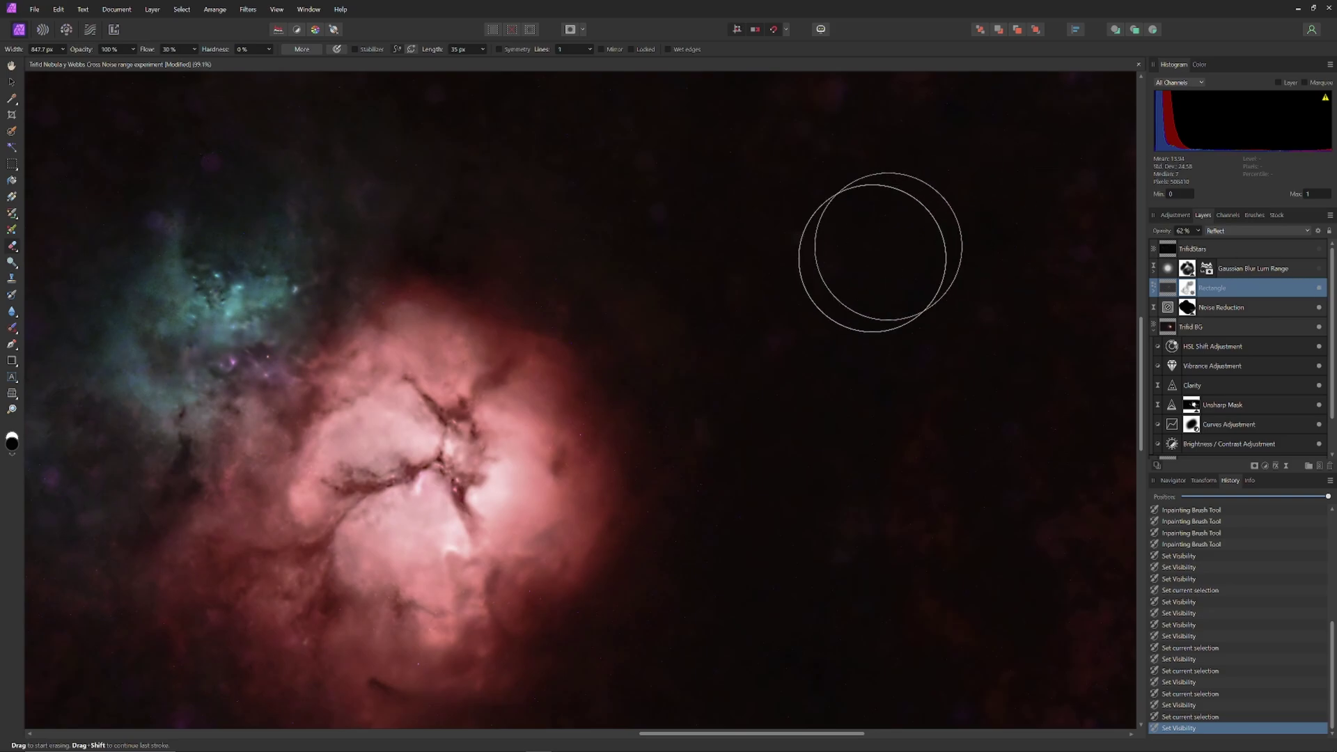
double_click(12, 67)
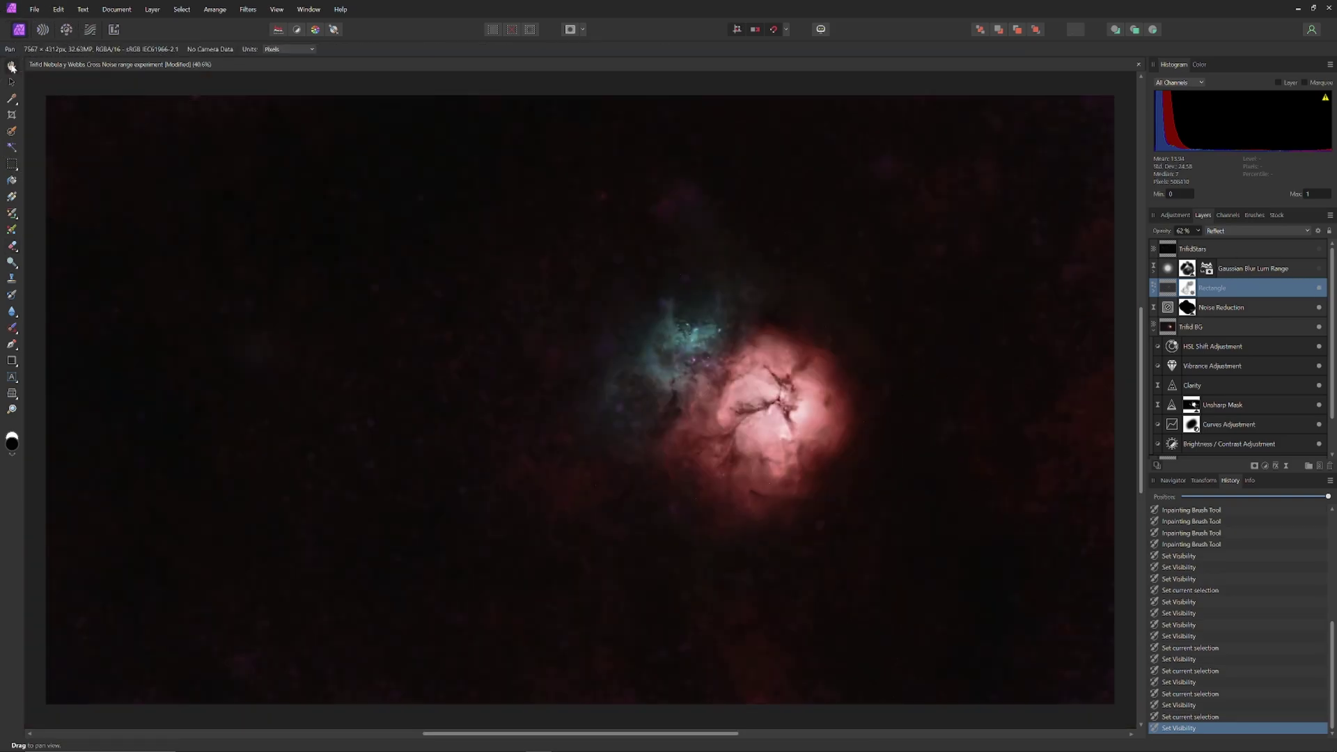
click(1197, 231)
drag(1198, 243, 1281, 250)
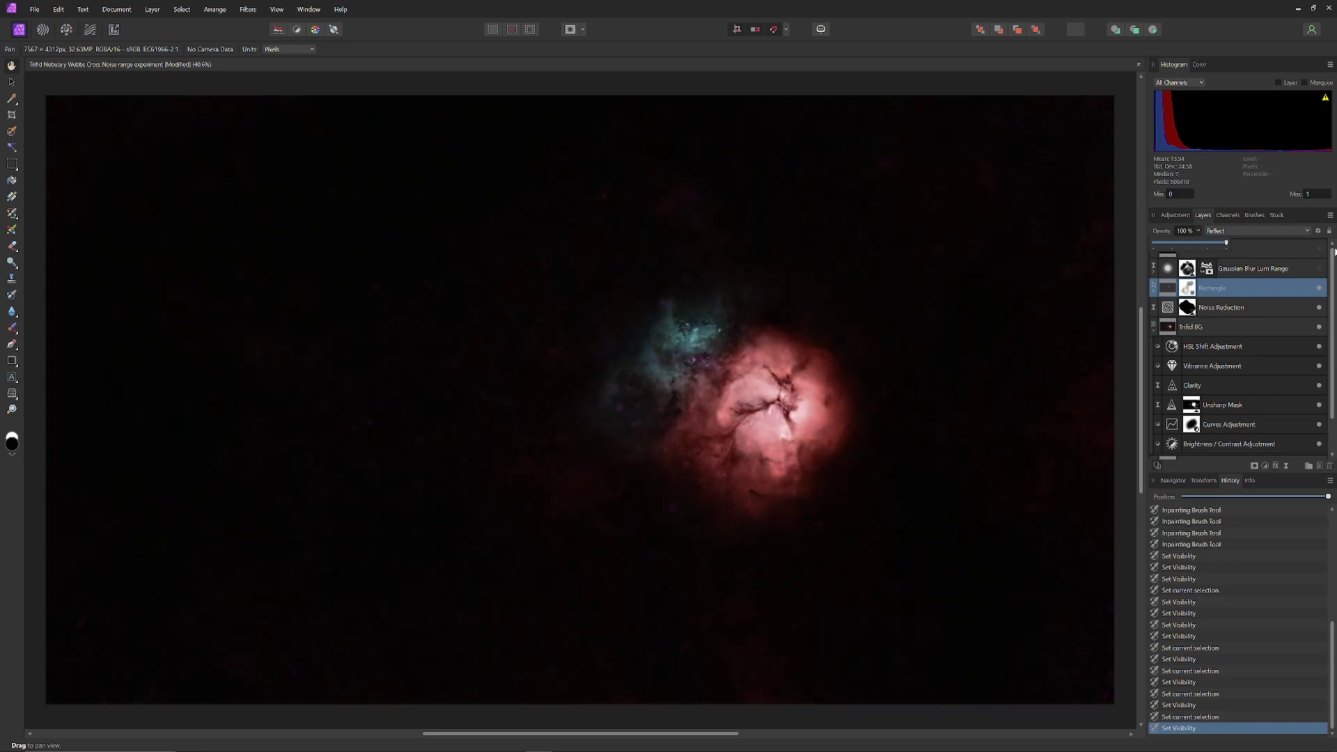
drag(1227, 245, 1200, 247)
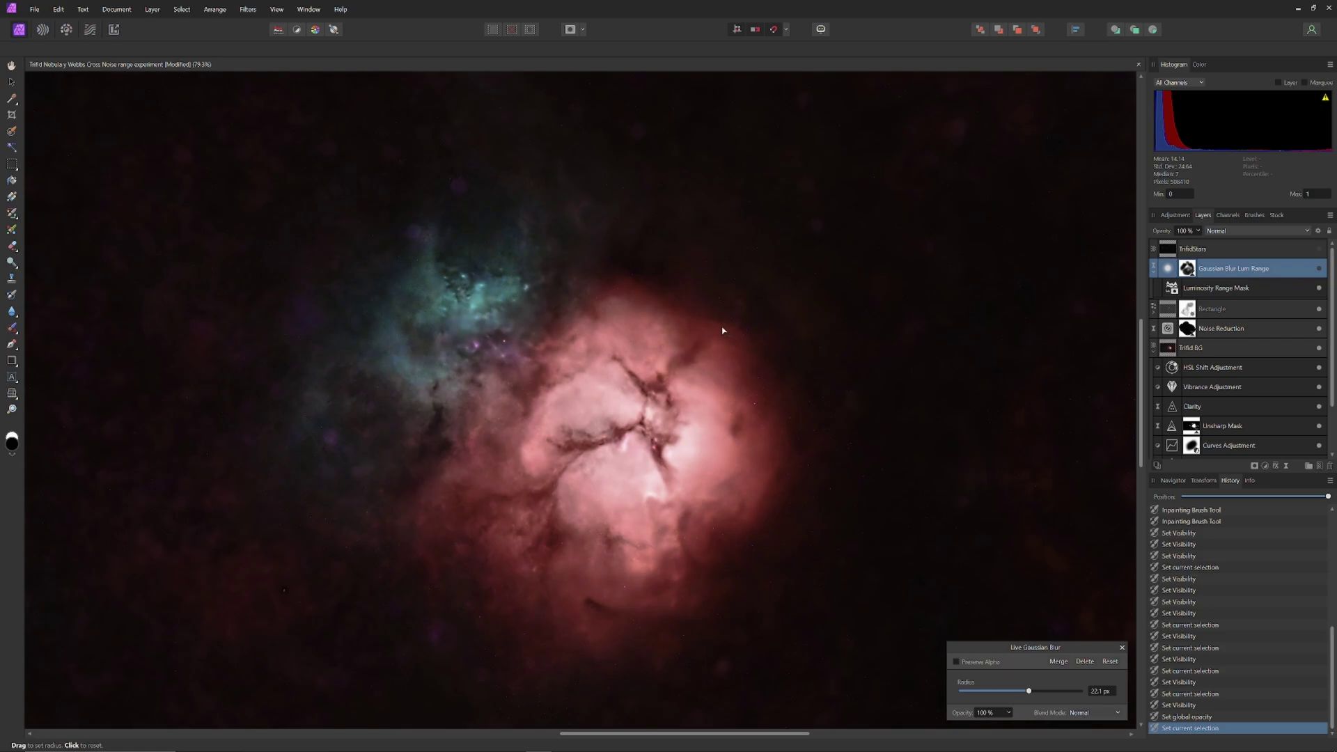
Compare the Gaussian Blur Lum Range layer on and off, leave it on, and view its Luminosity Range Mask.
scroll(723, 331, down, 1)
click(1320, 269)
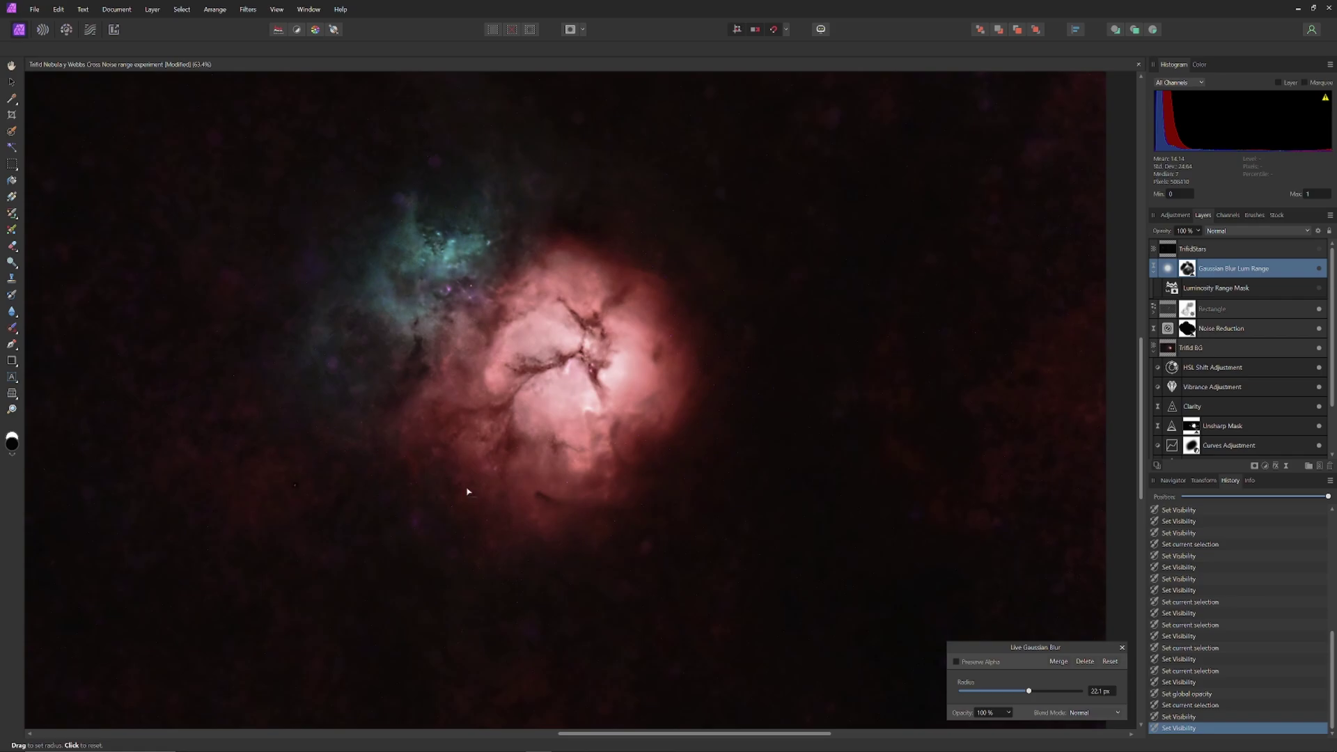
drag(665, 636, 737, 402)
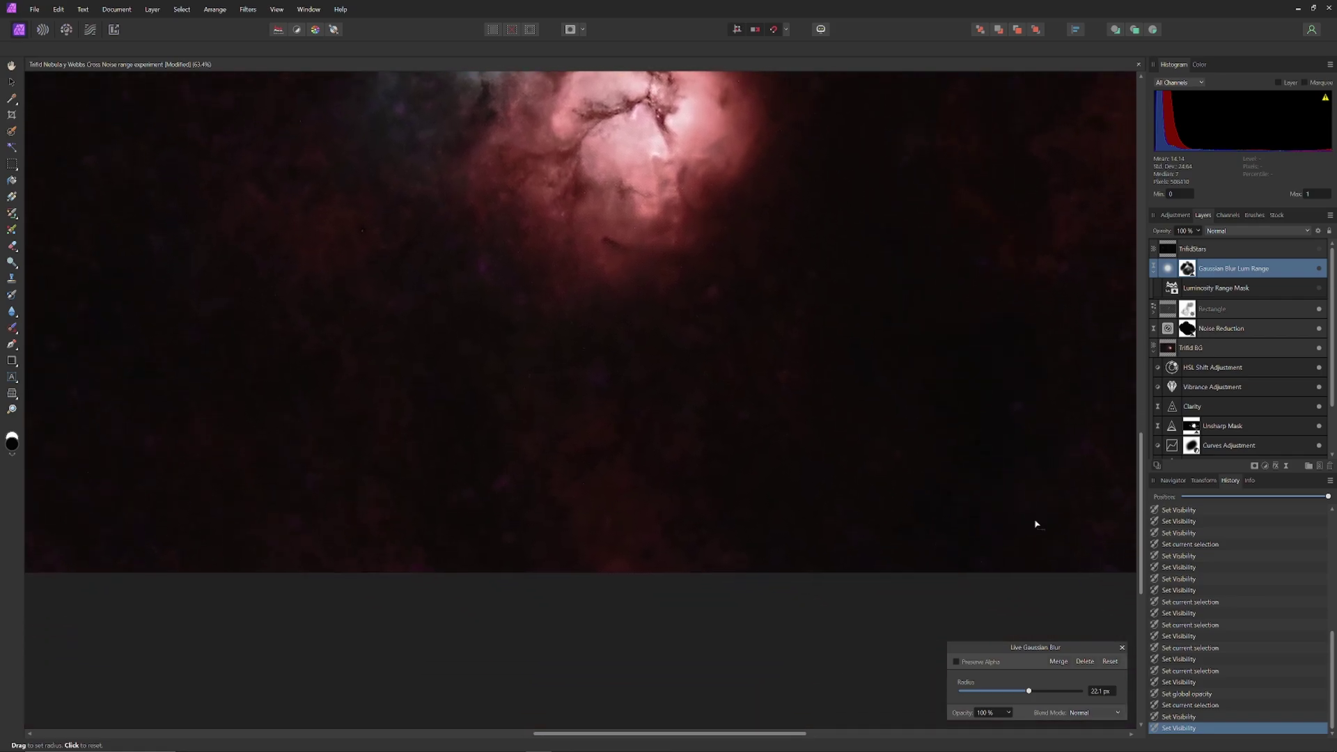
scroll(794, 517, down, 1)
scroll(795, 516, up, 1)
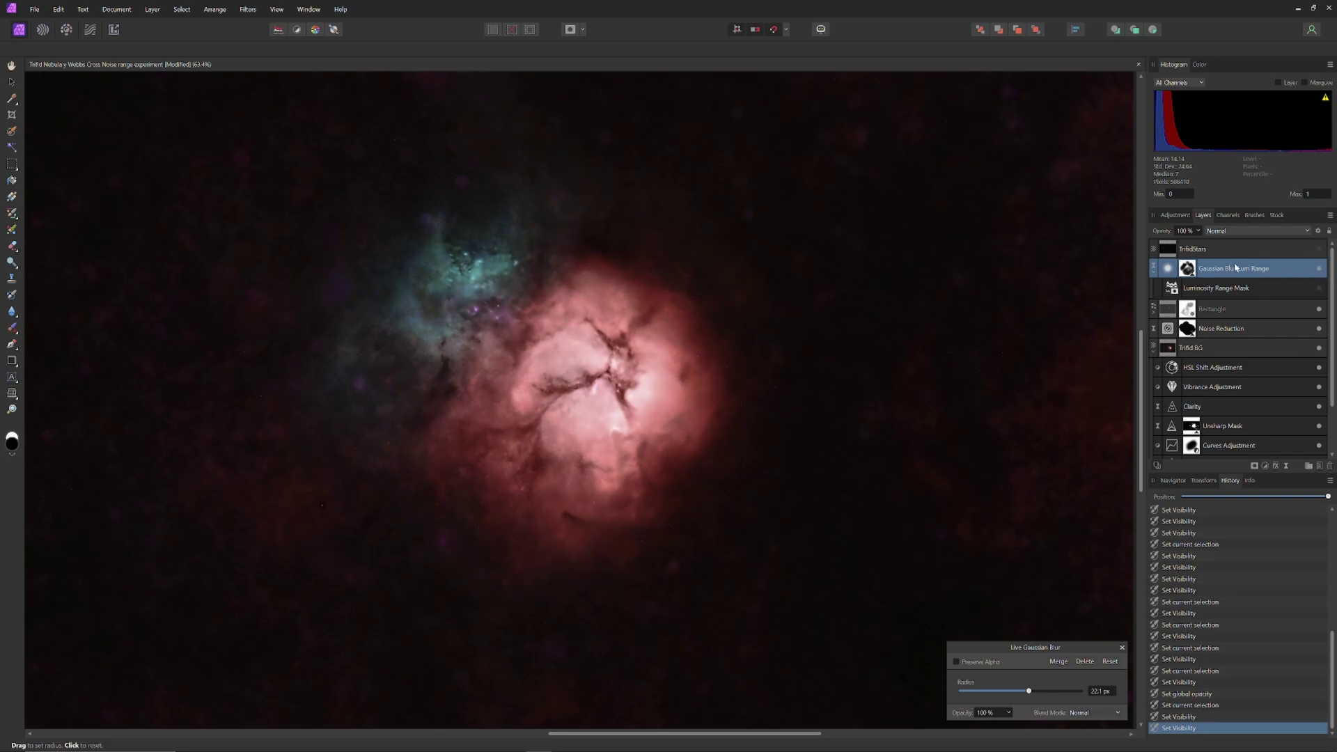
click(1320, 269)
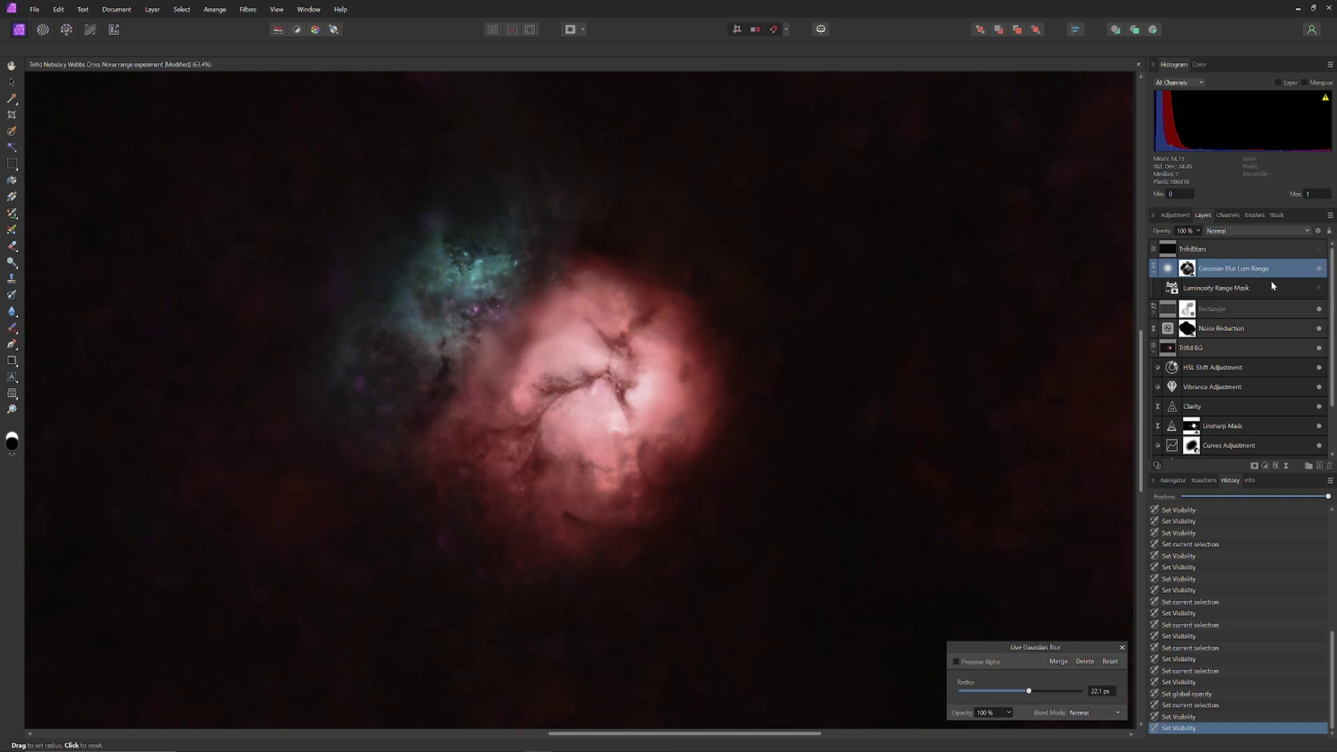
click(1169, 289)
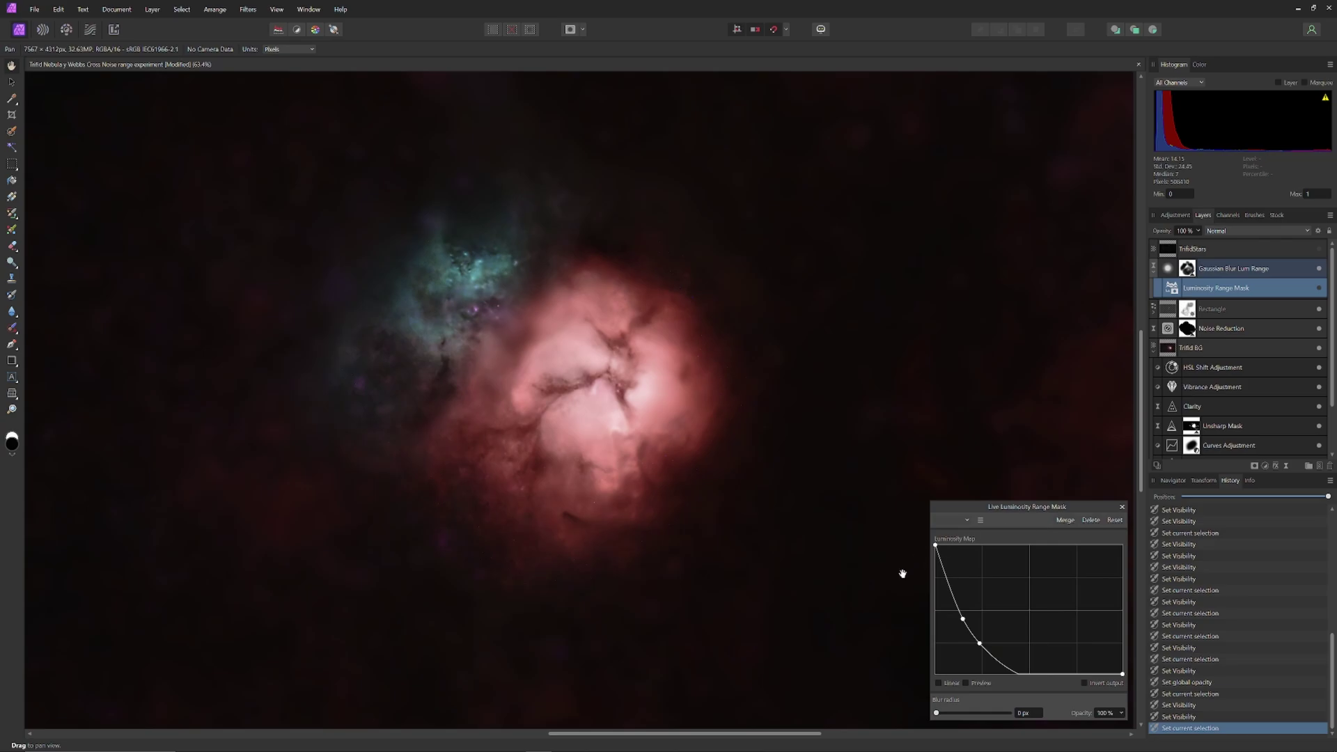
Reset the luminosity range curve and reshape it into a falloff reaching zero around the midtones.
click(1320, 291)
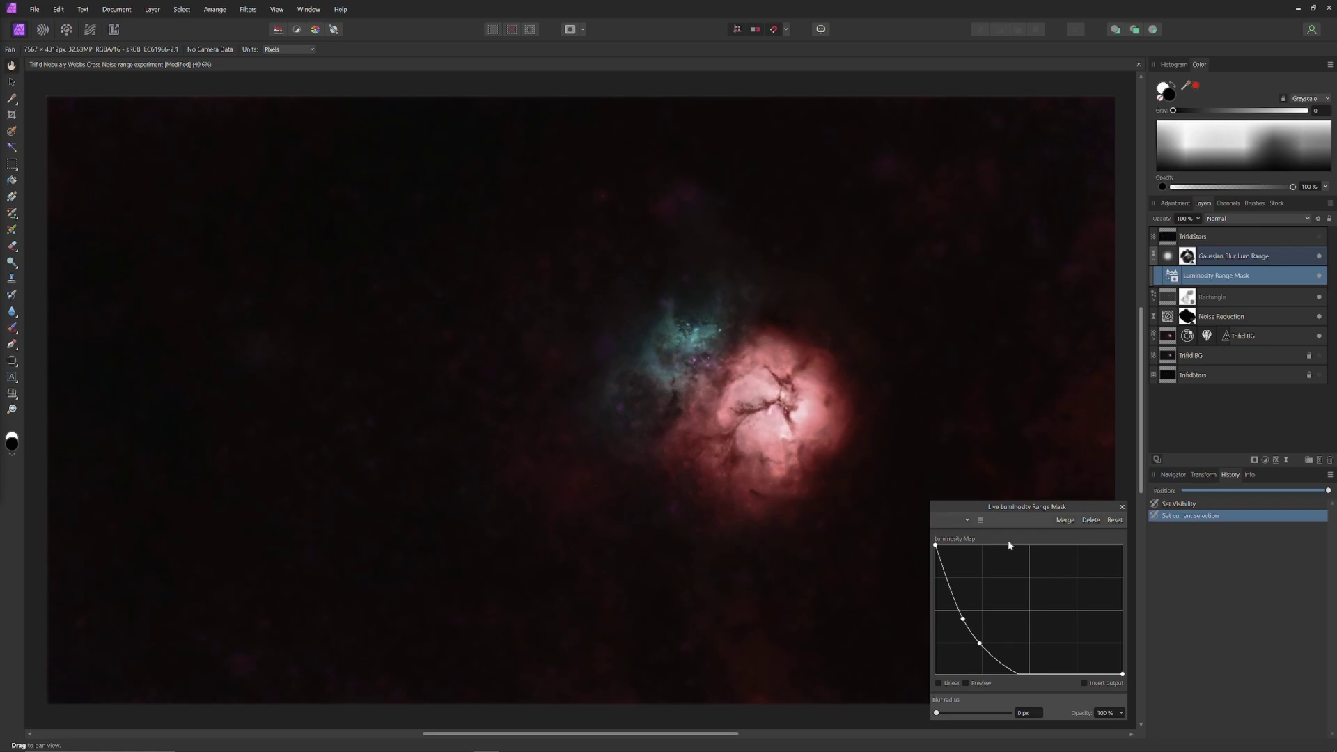
click(1115, 520)
drag(1122, 547, 1137, 694)
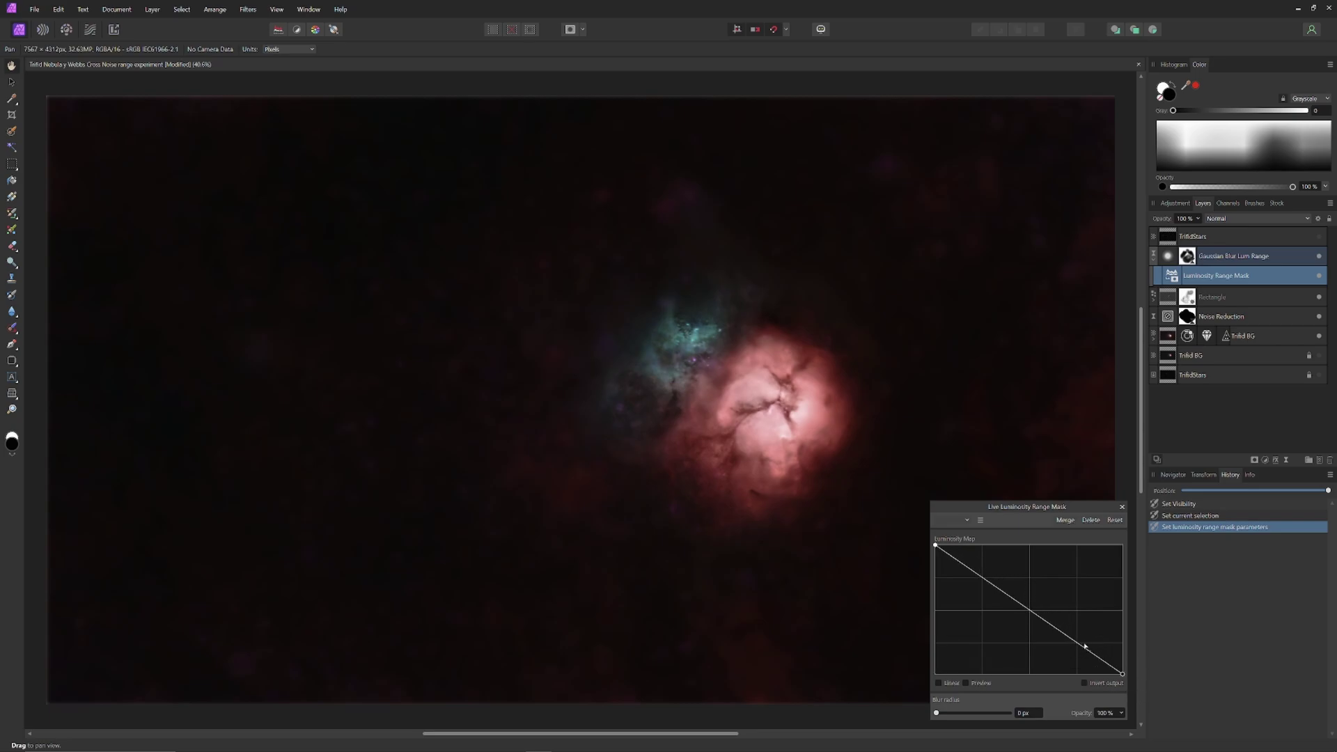
drag(1084, 649, 930, 686)
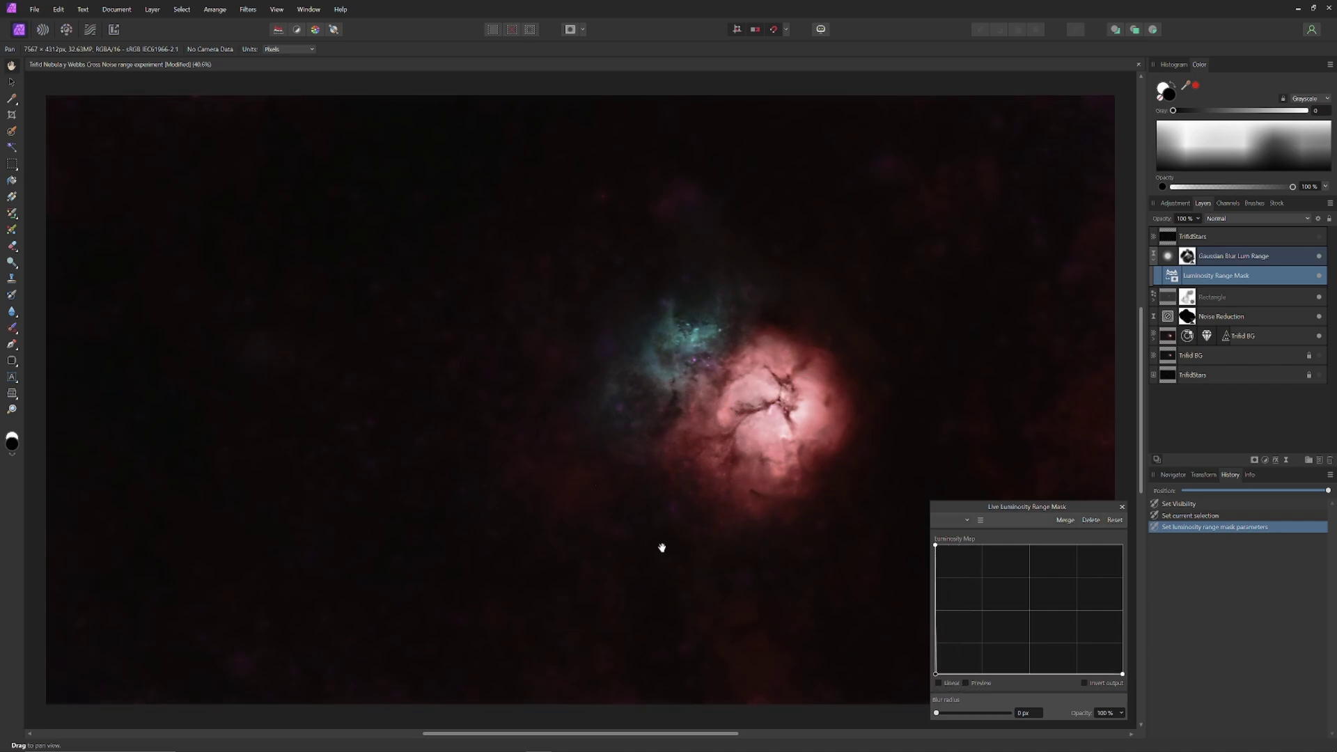
drag(937, 677, 993, 684)
click(970, 636)
drag(971, 638, 960, 642)
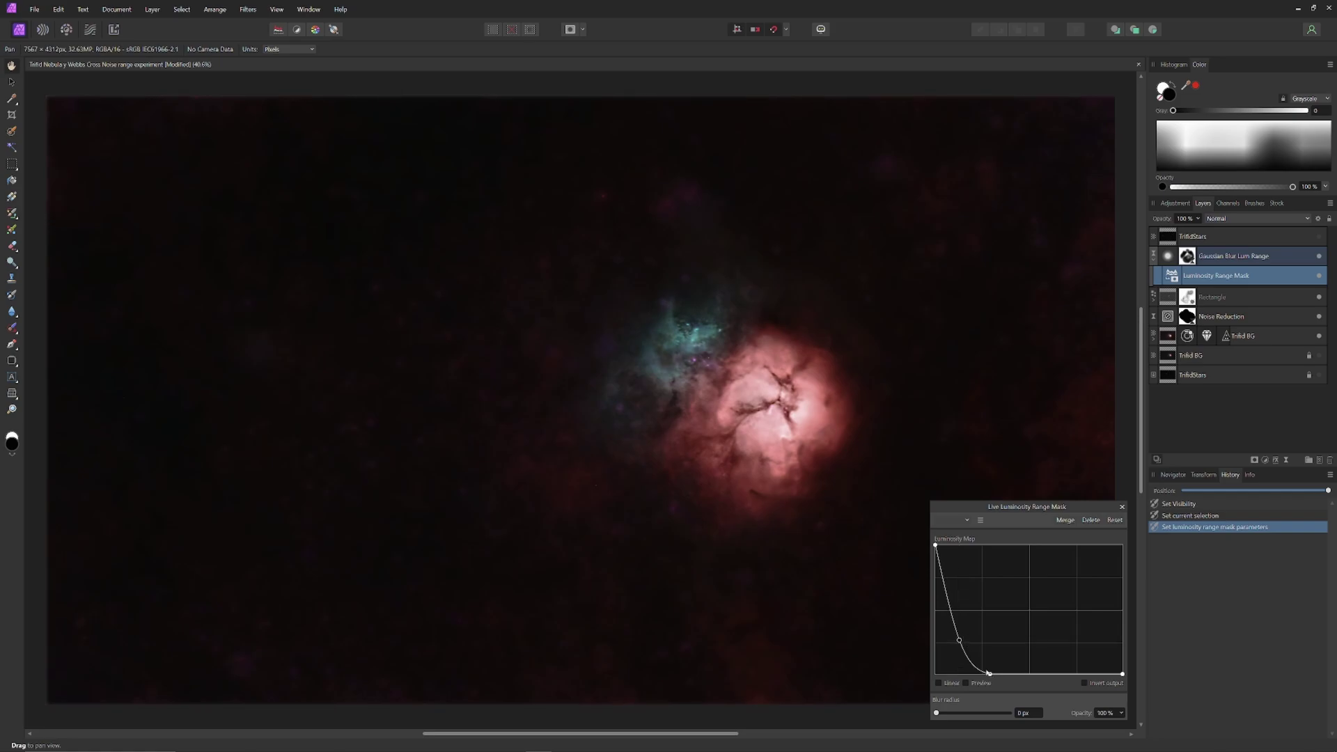
drag(991, 675, 980, 644)
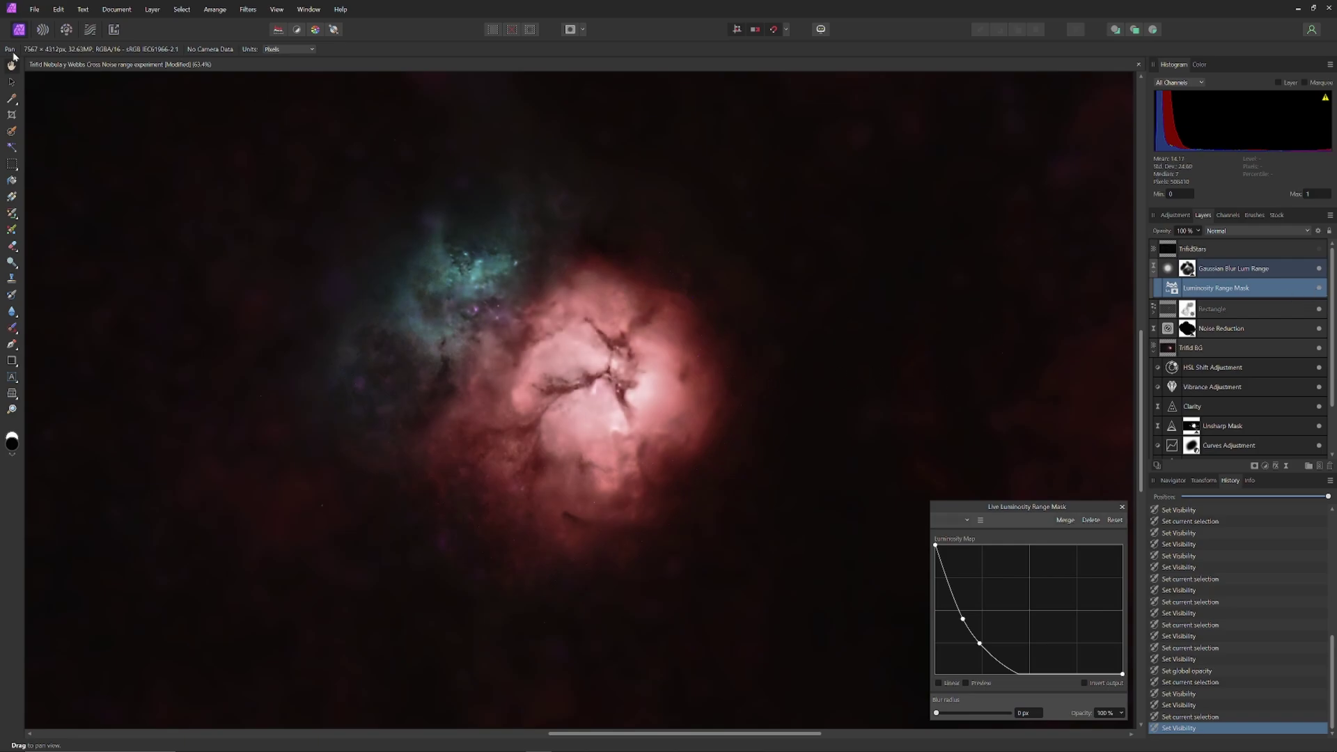
Fit the view, show the TrifidStars layer, and close the Luminosity Range Mask dialog.
key(ctrl+0)
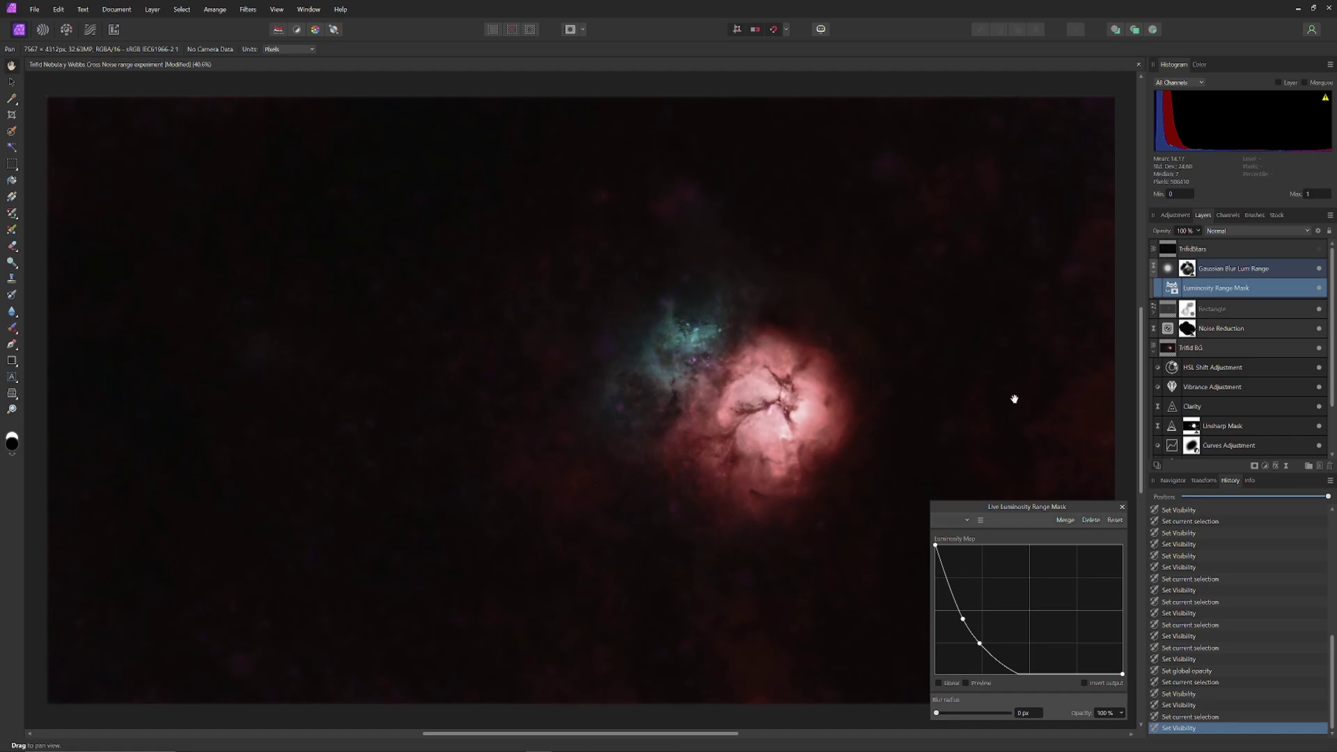
click(1318, 252)
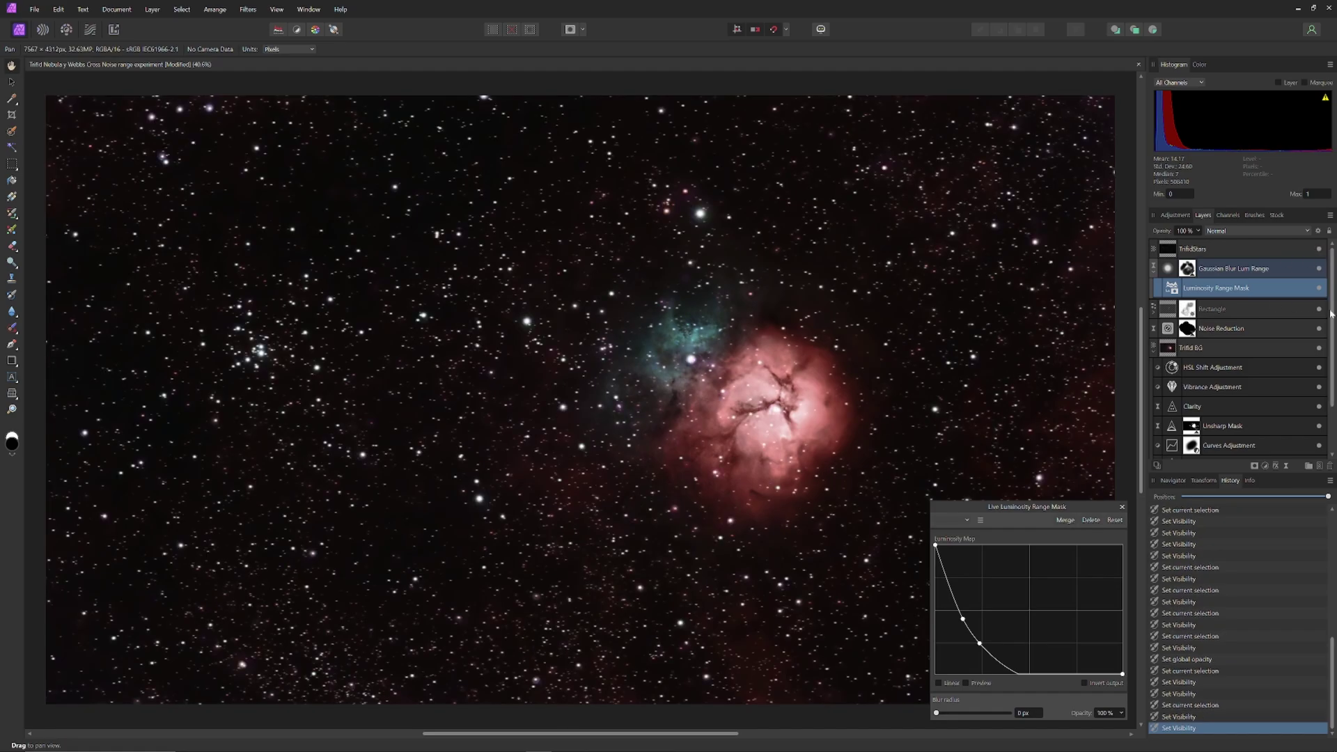
click(1122, 508)
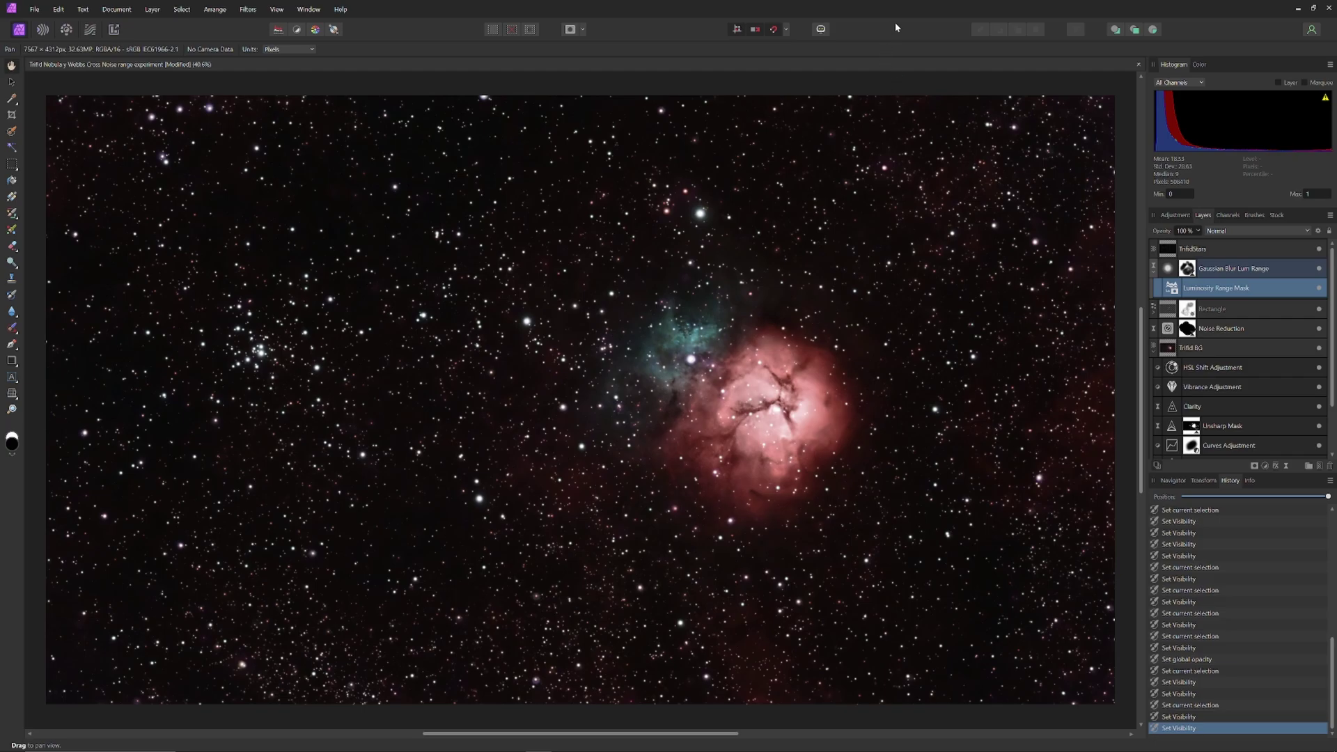